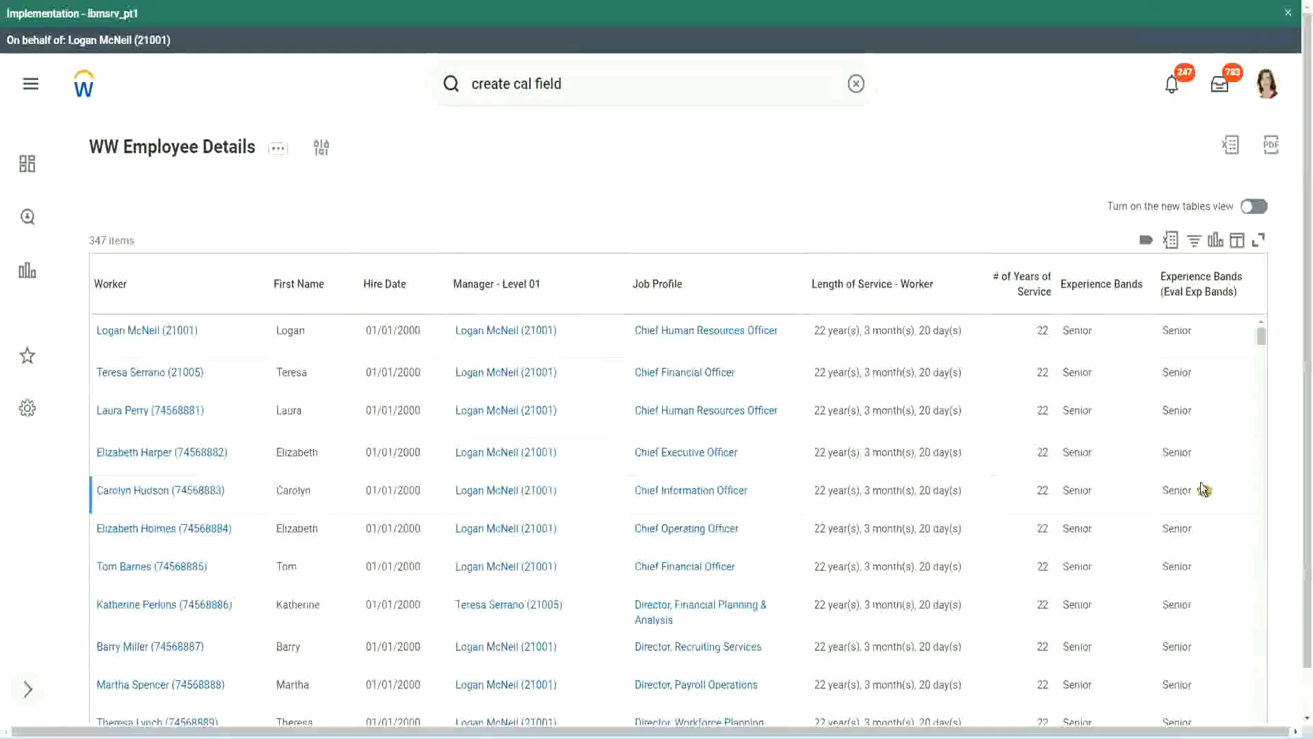
Step: From the WW Employee Details report, open the CF-WW-Eval Exp-Derive Experience Bands from Years of Service calculated field
left_click(1211, 299)
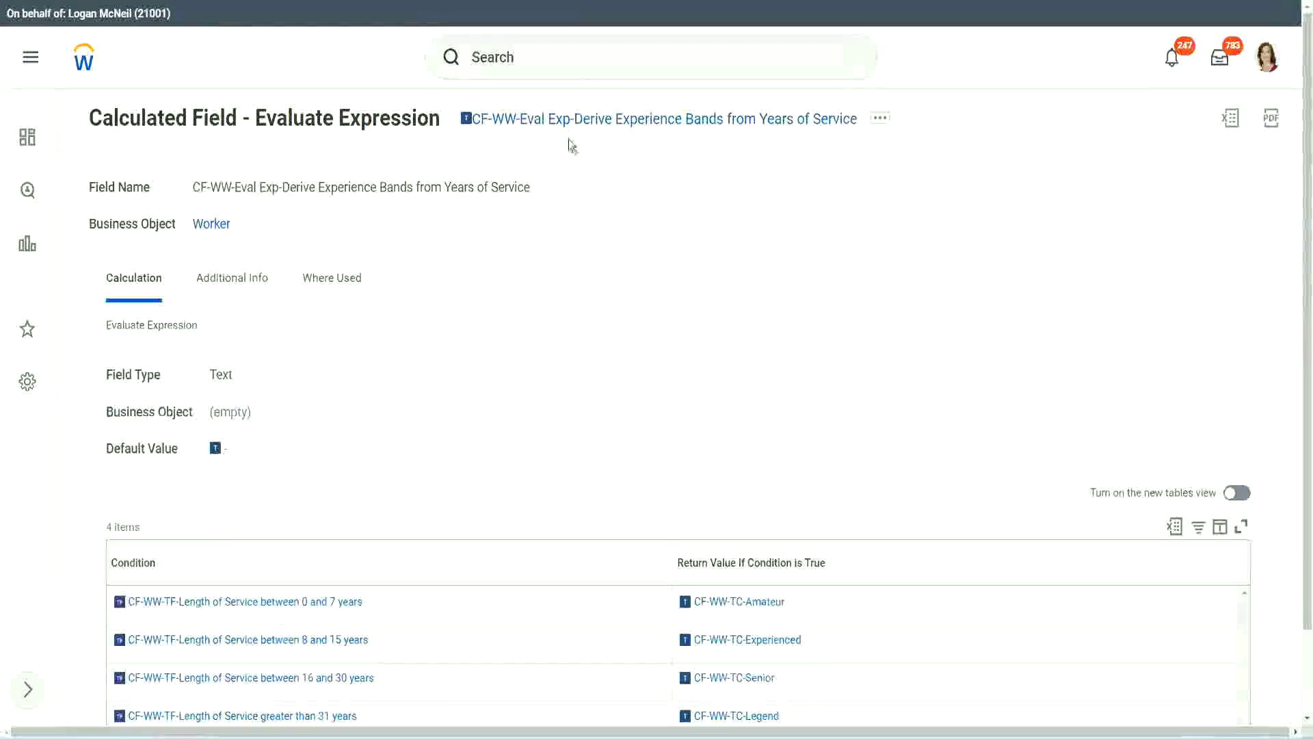
Step: Copy the existing Evaluate Expression calculated field's name as text
right_click(568, 132)
left_click(619, 204)
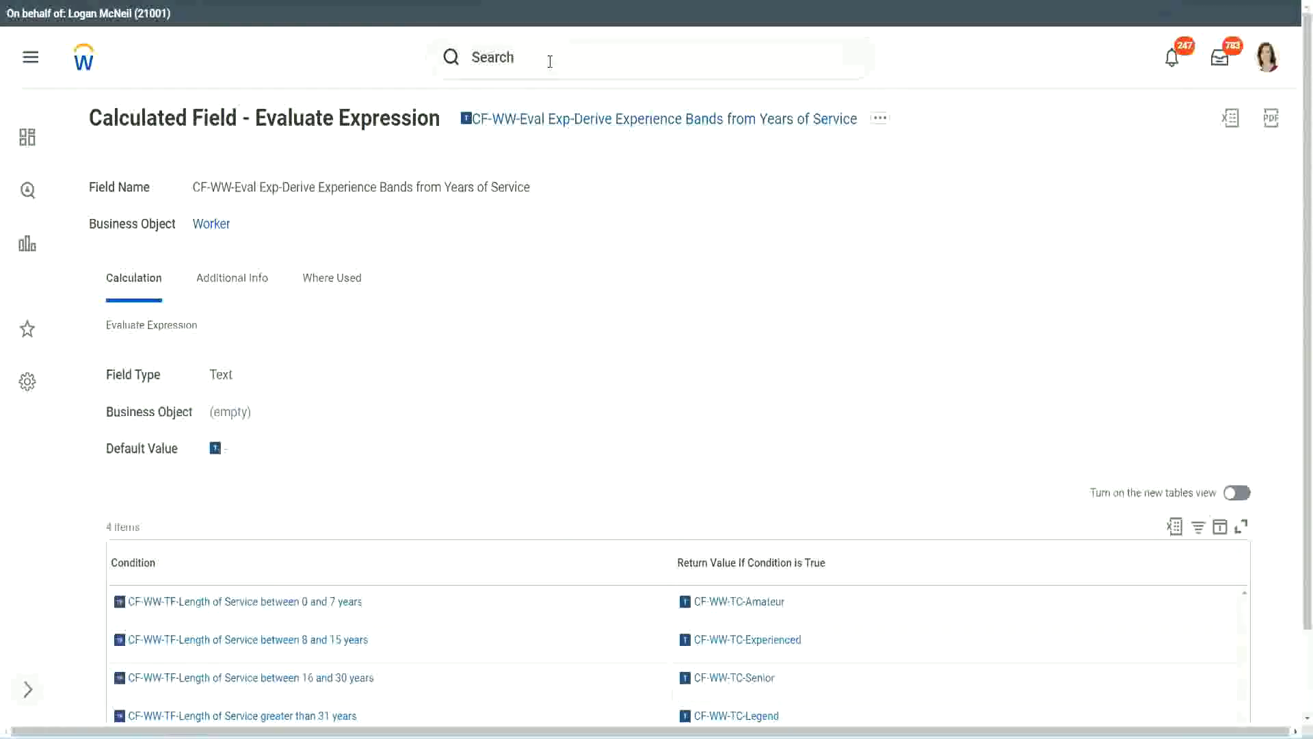
left_click(550, 62)
left_click(818, 138)
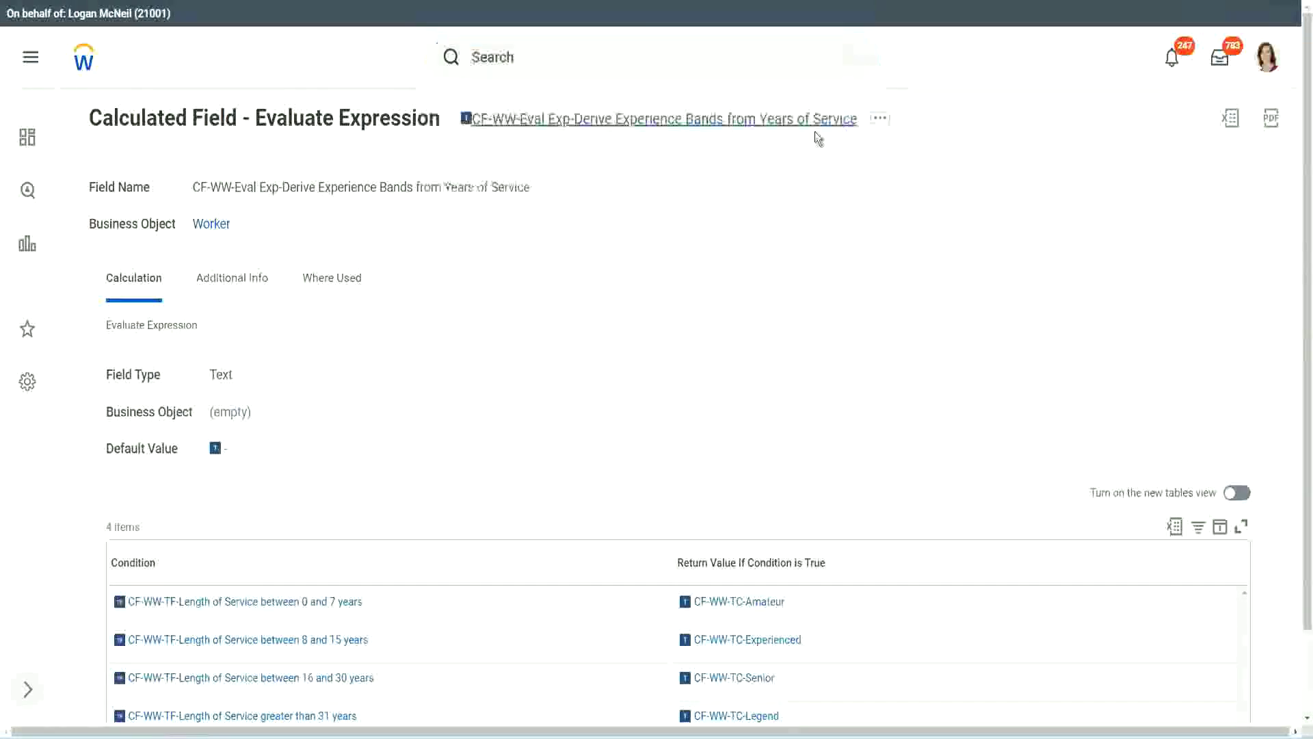
Step: Start Create Calculated Field and name it 'CF-WW-LRB-Identify Experience Bands from years of Service'
left_click(520, 51)
type("create calc field")
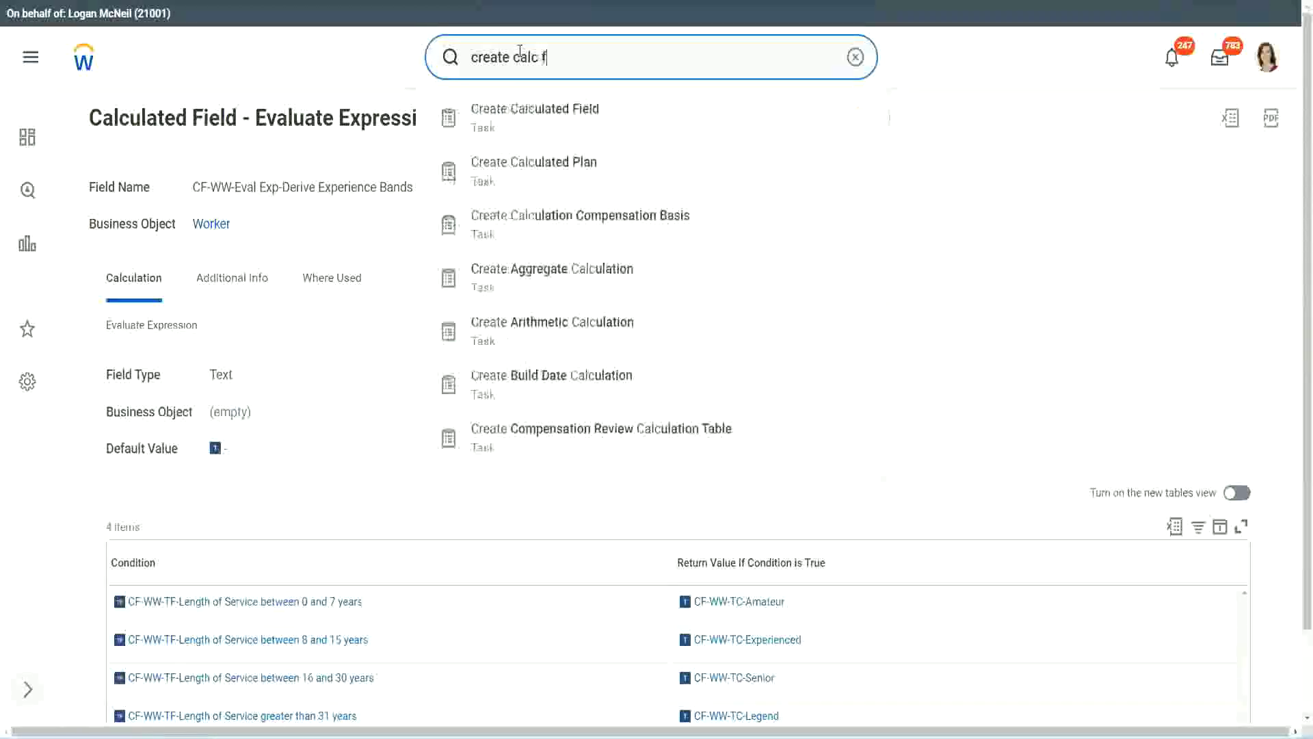
left_click(542, 124)
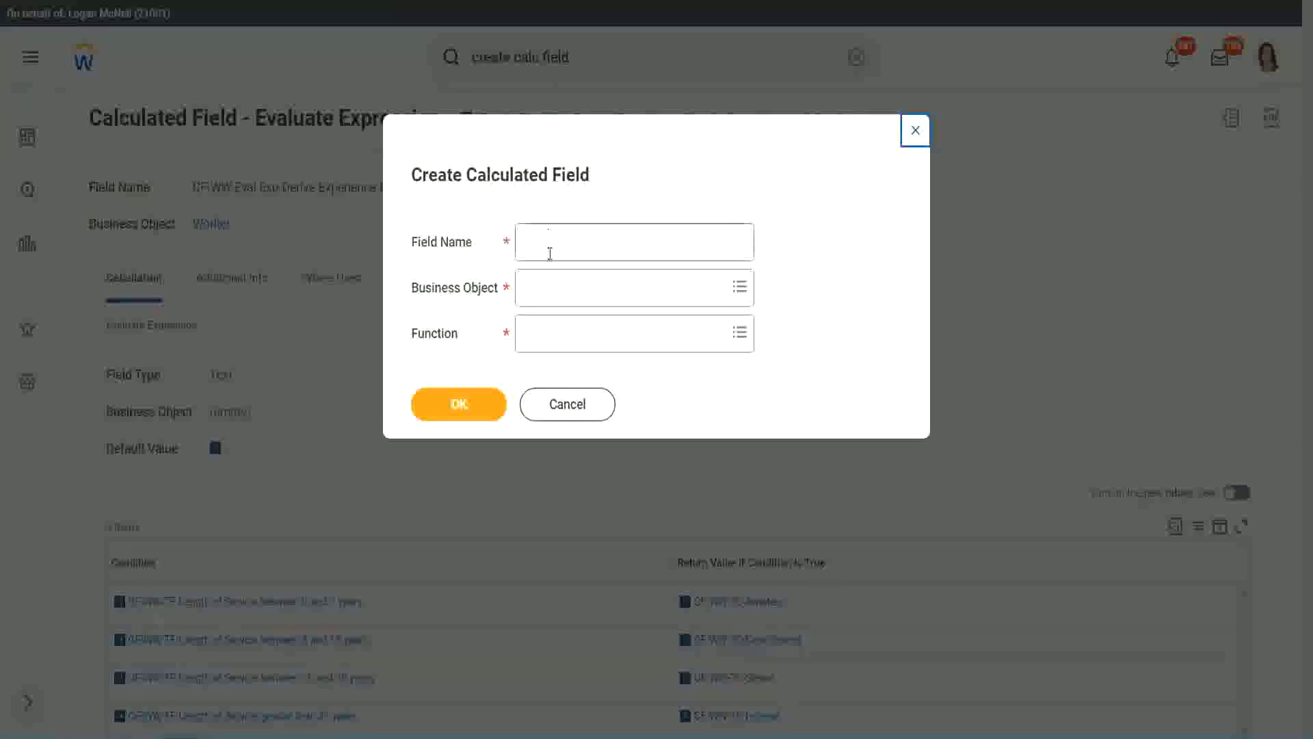
left_click(550, 247)
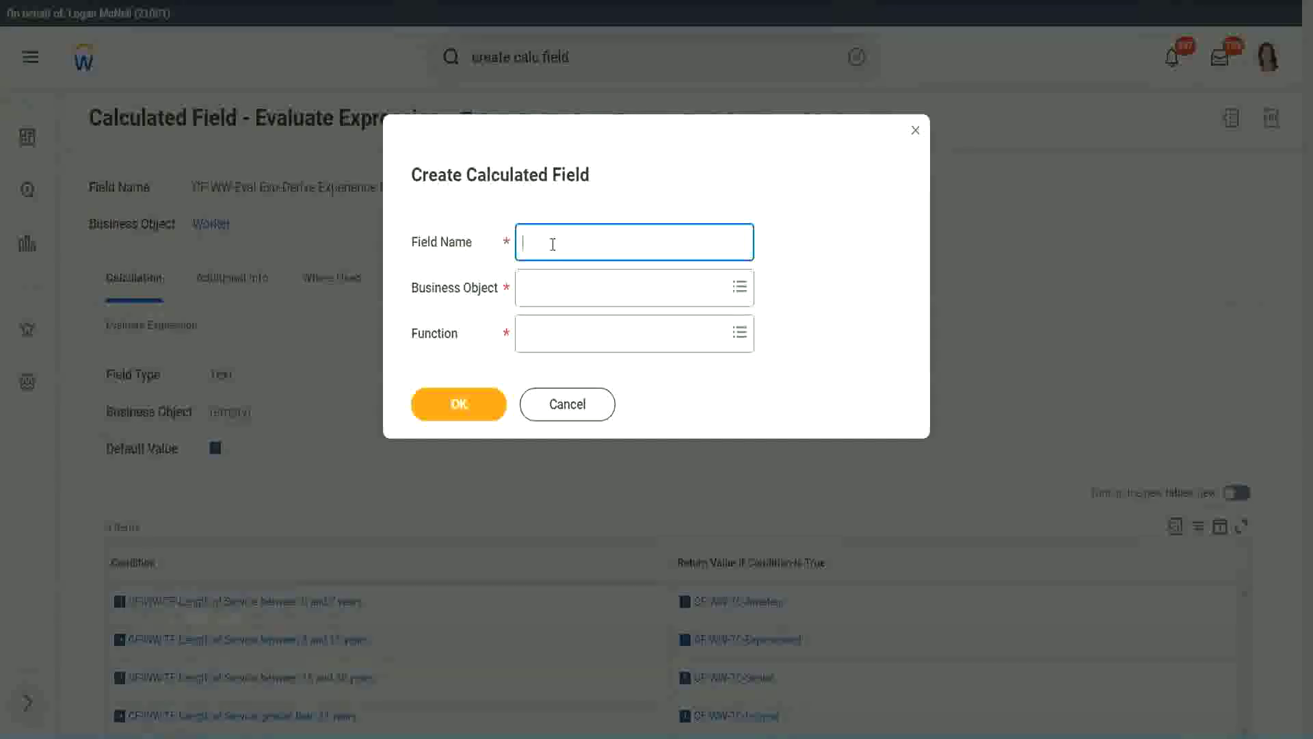
type("CF-WW-LRB")
type("-Identify Ex")
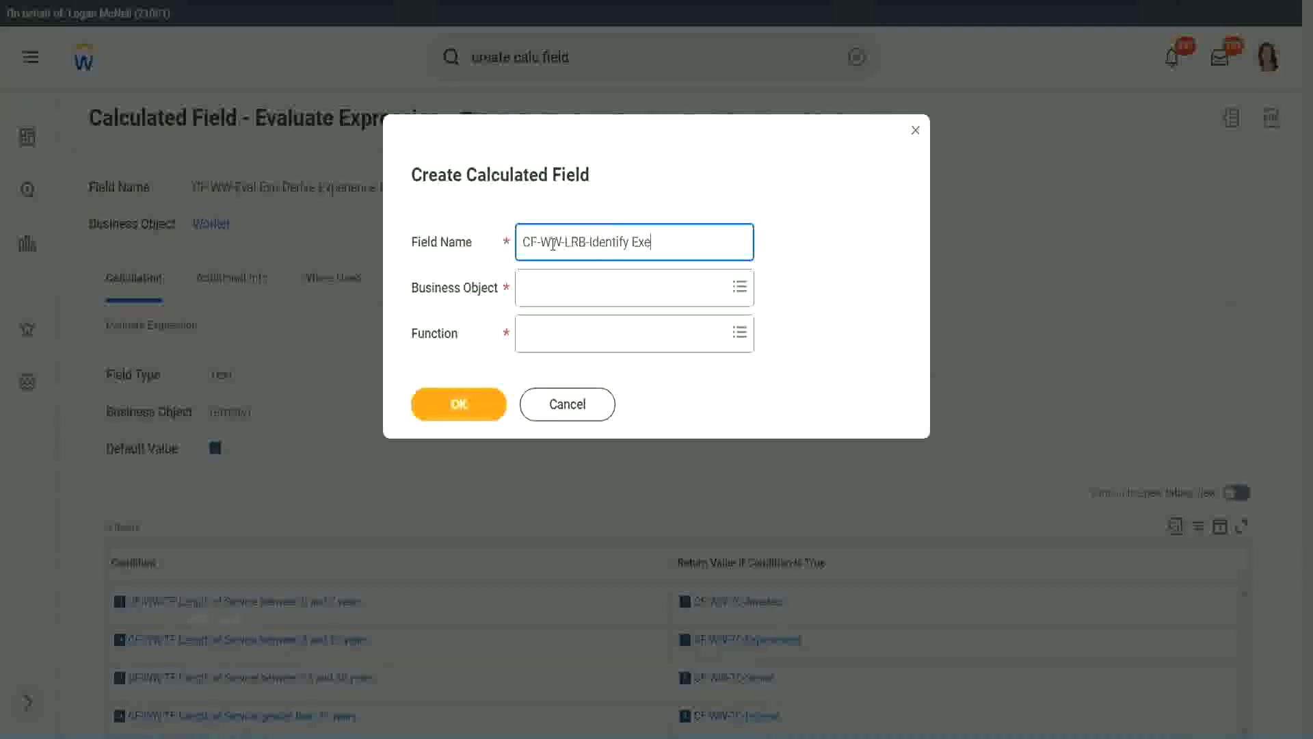
type("perience Bands from")
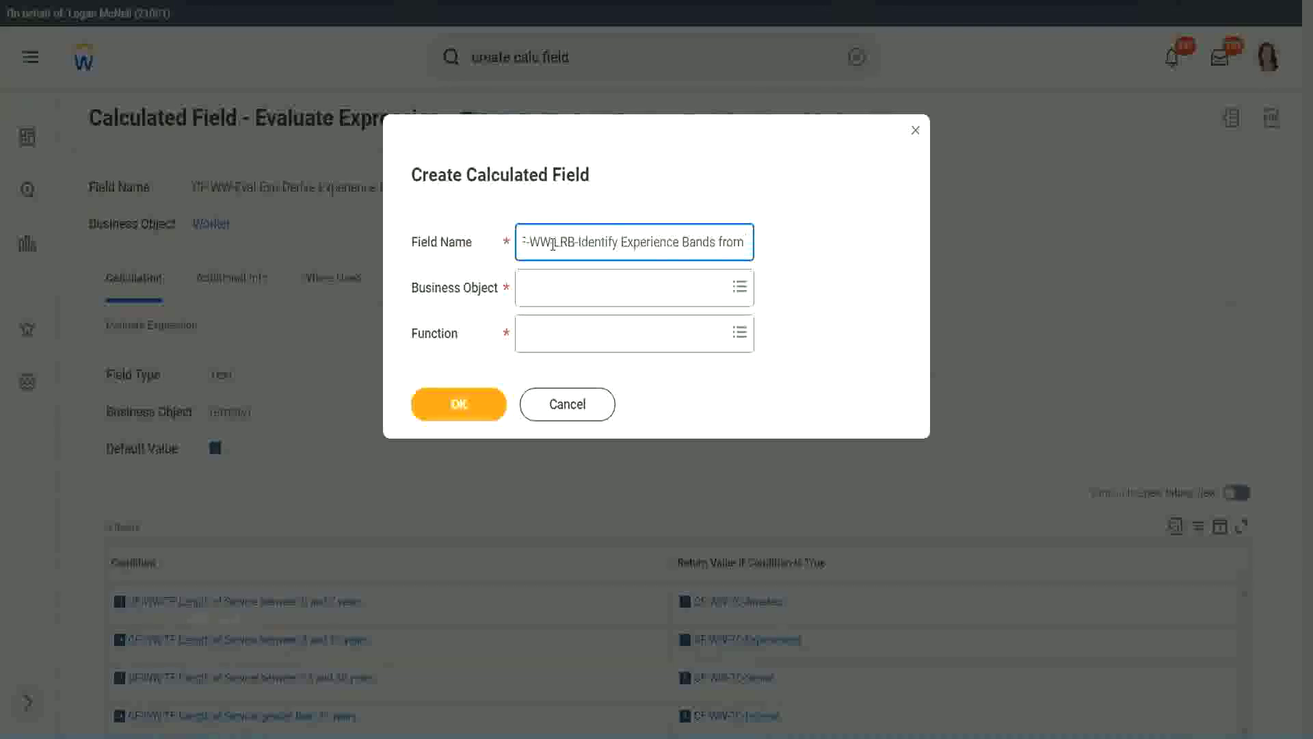
type(" years of Service")
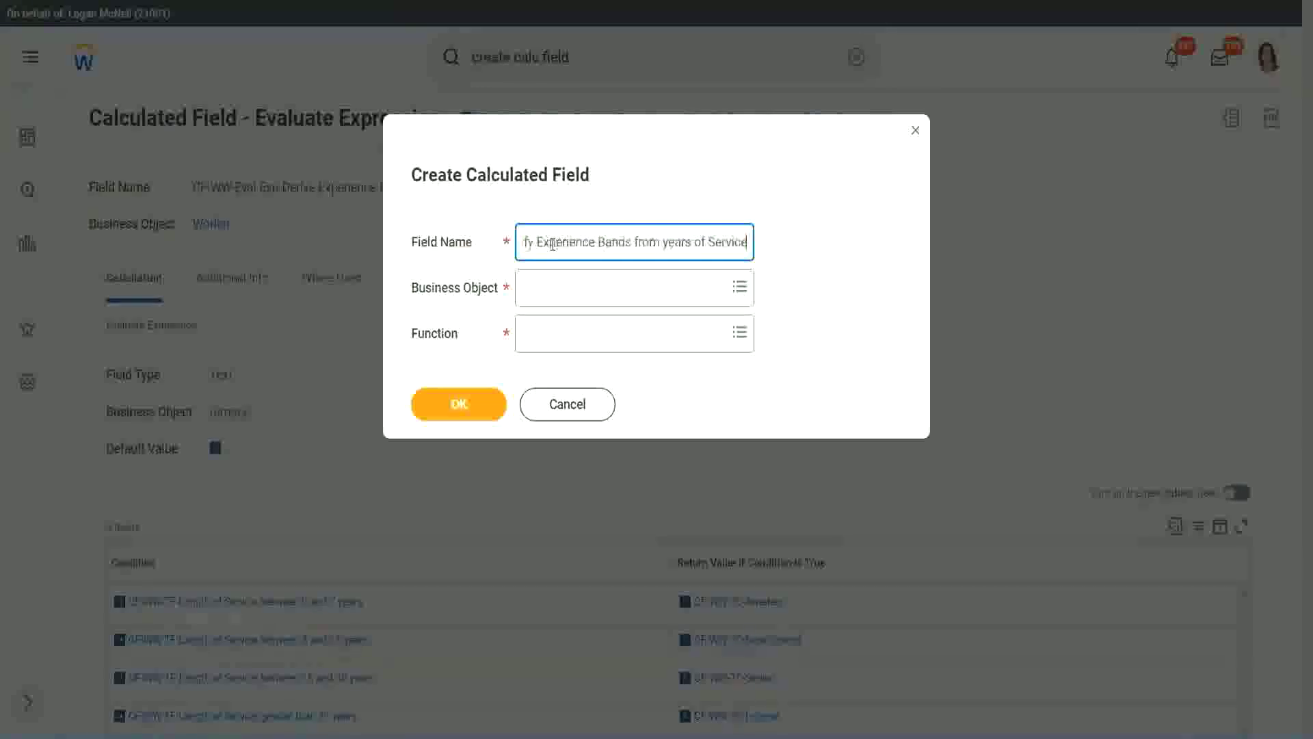
Step: Choose Worker as business object and Lookup Range Band as function, then submit
key("Tab")
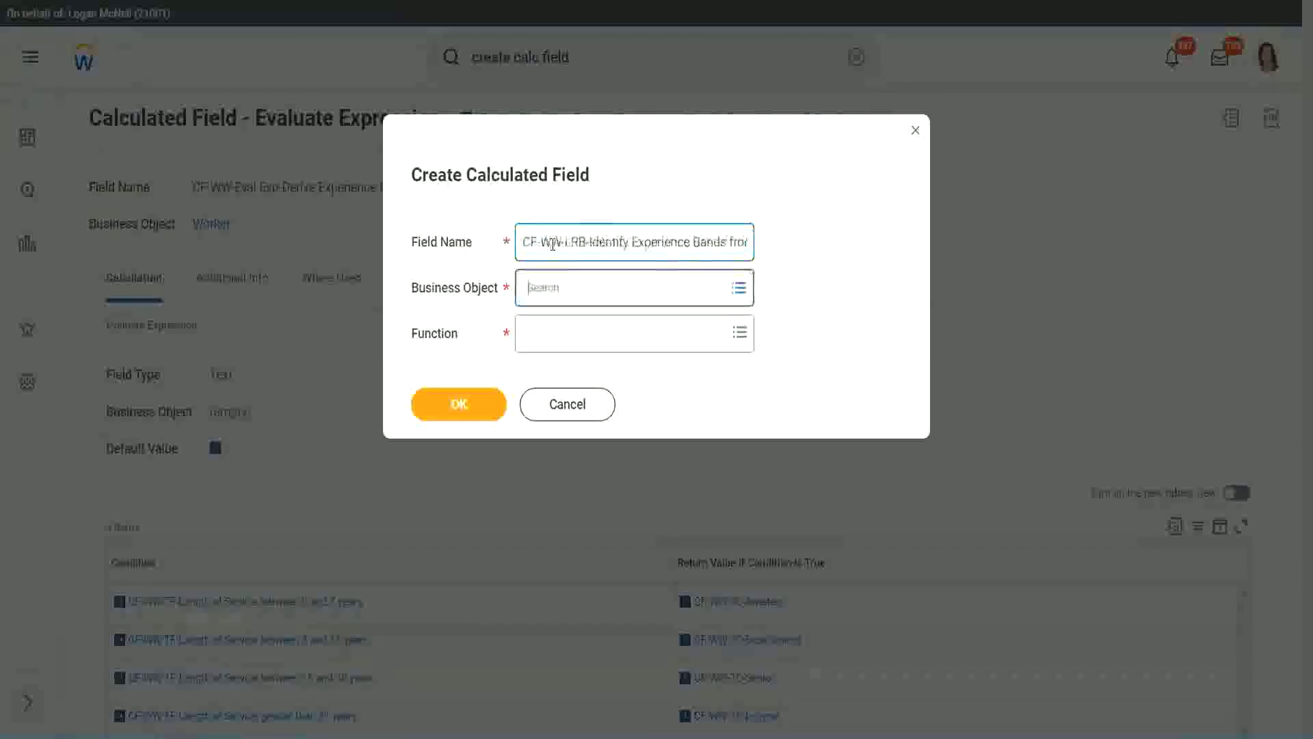
type("wor")
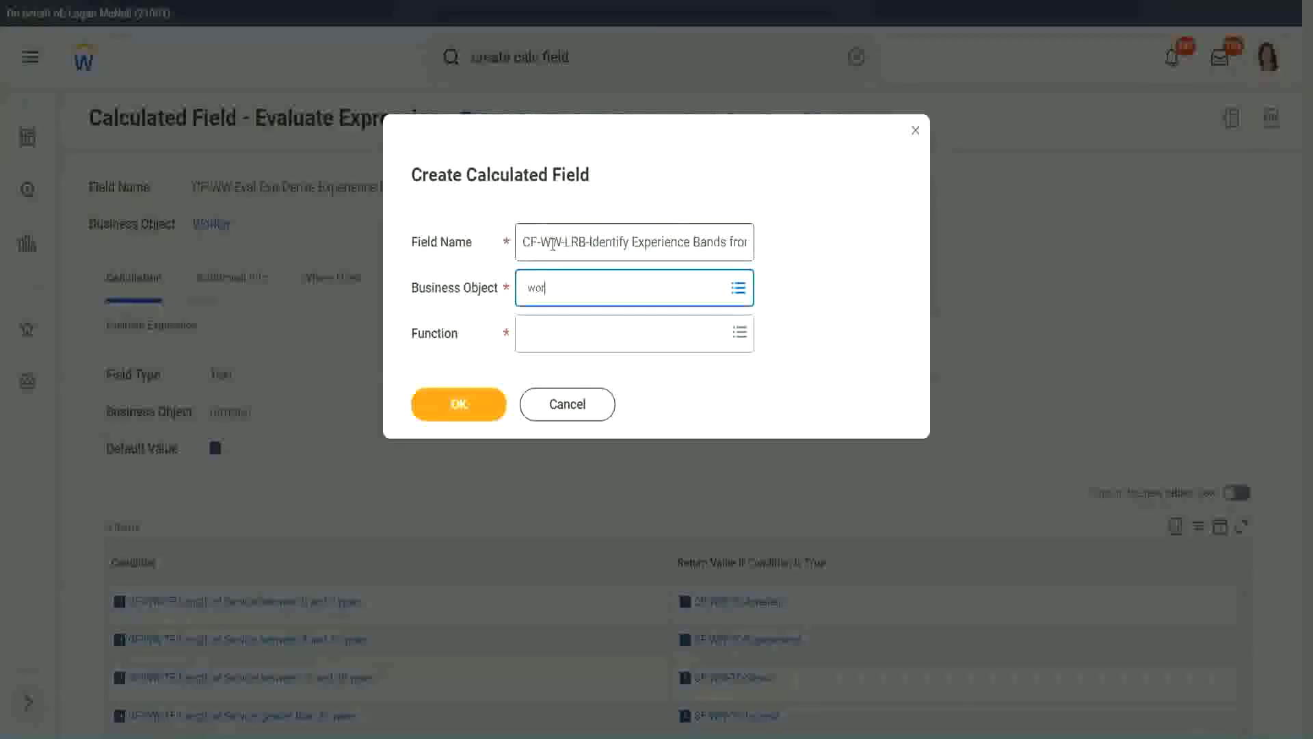
type("ker")
key("Return")
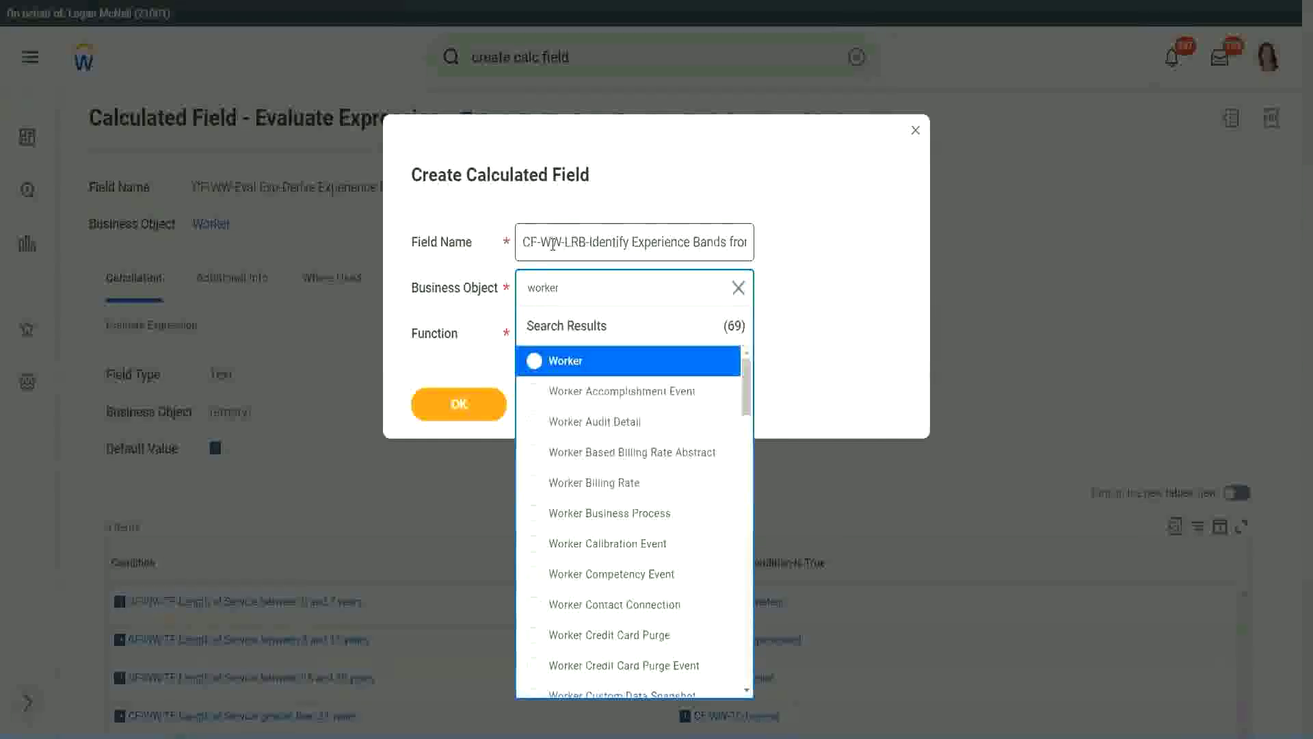
key("Return")
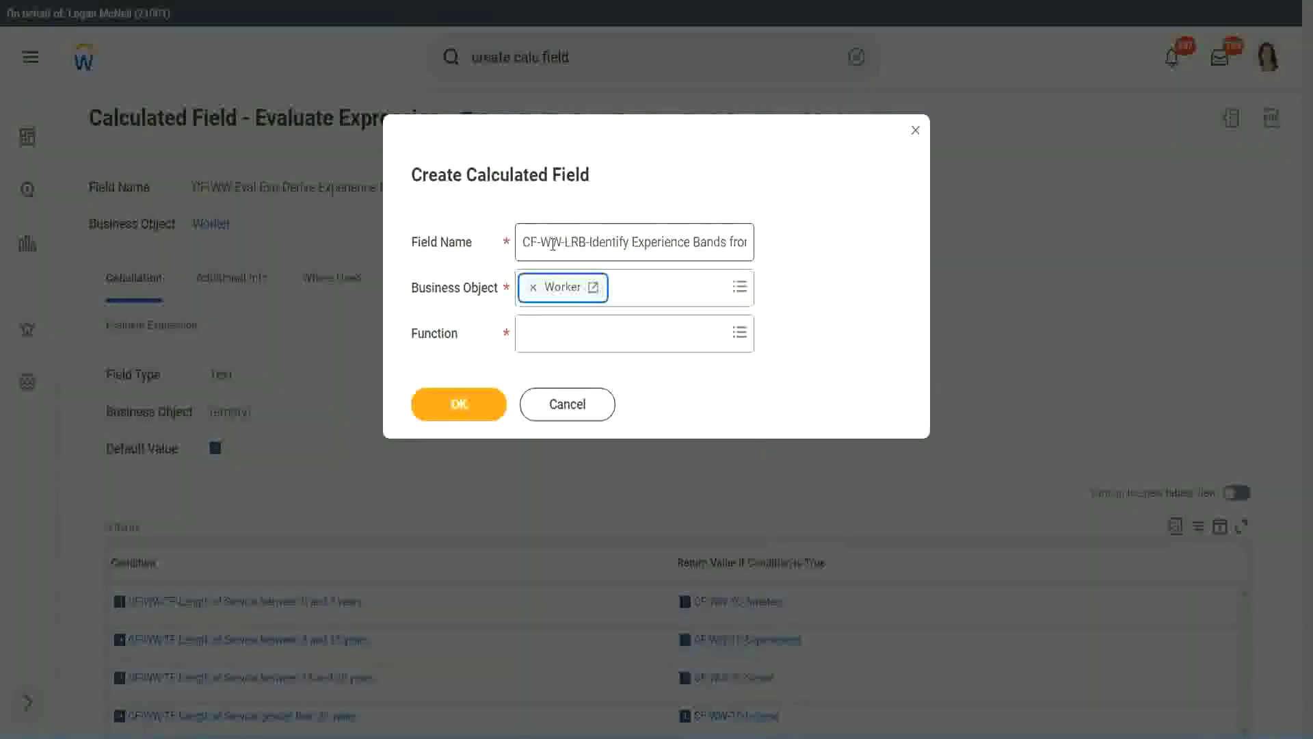
key("Tab")
type("ev")
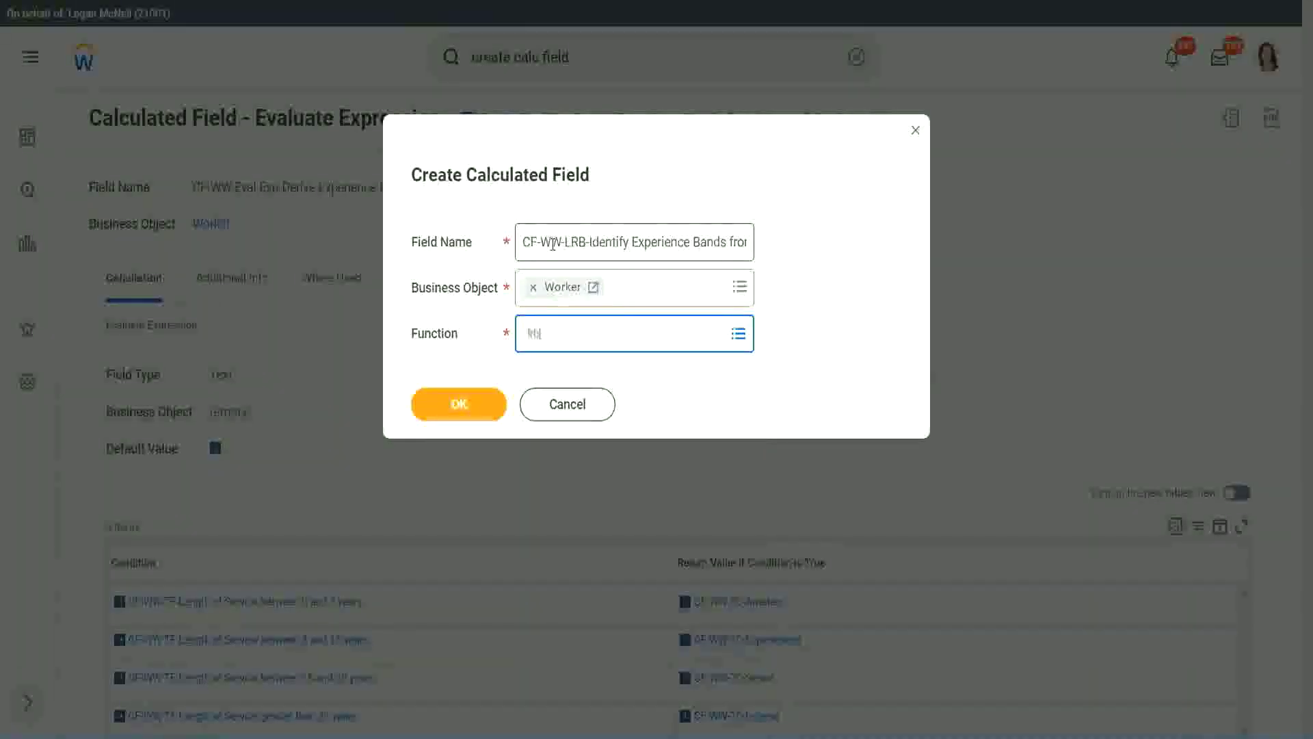
key("Return")
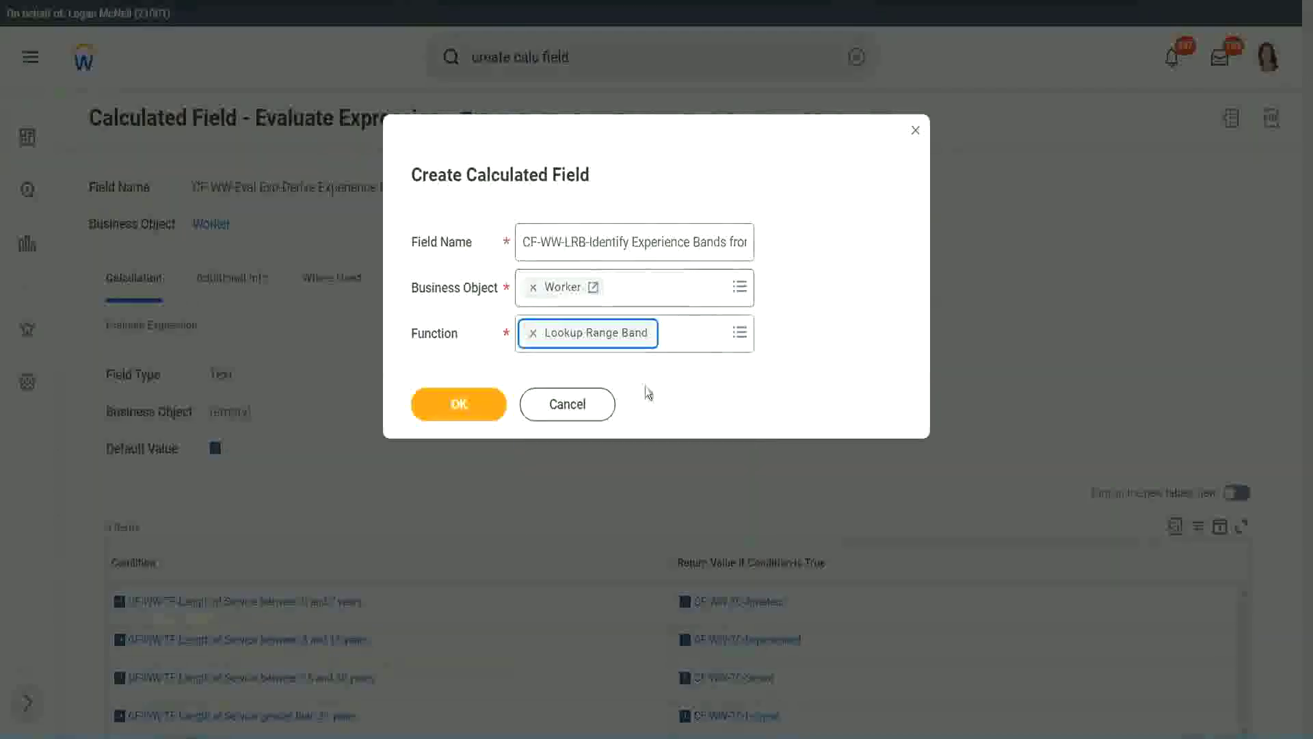
key("Return")
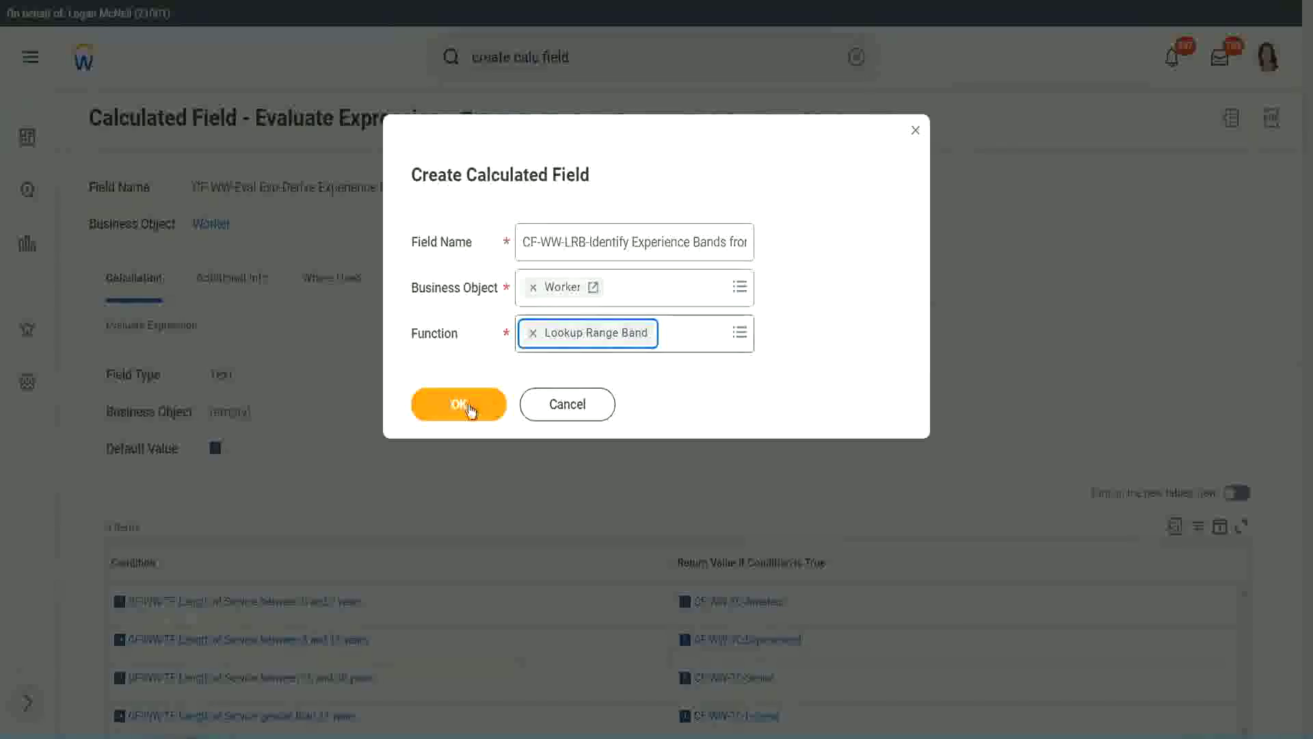
left_click(464, 405)
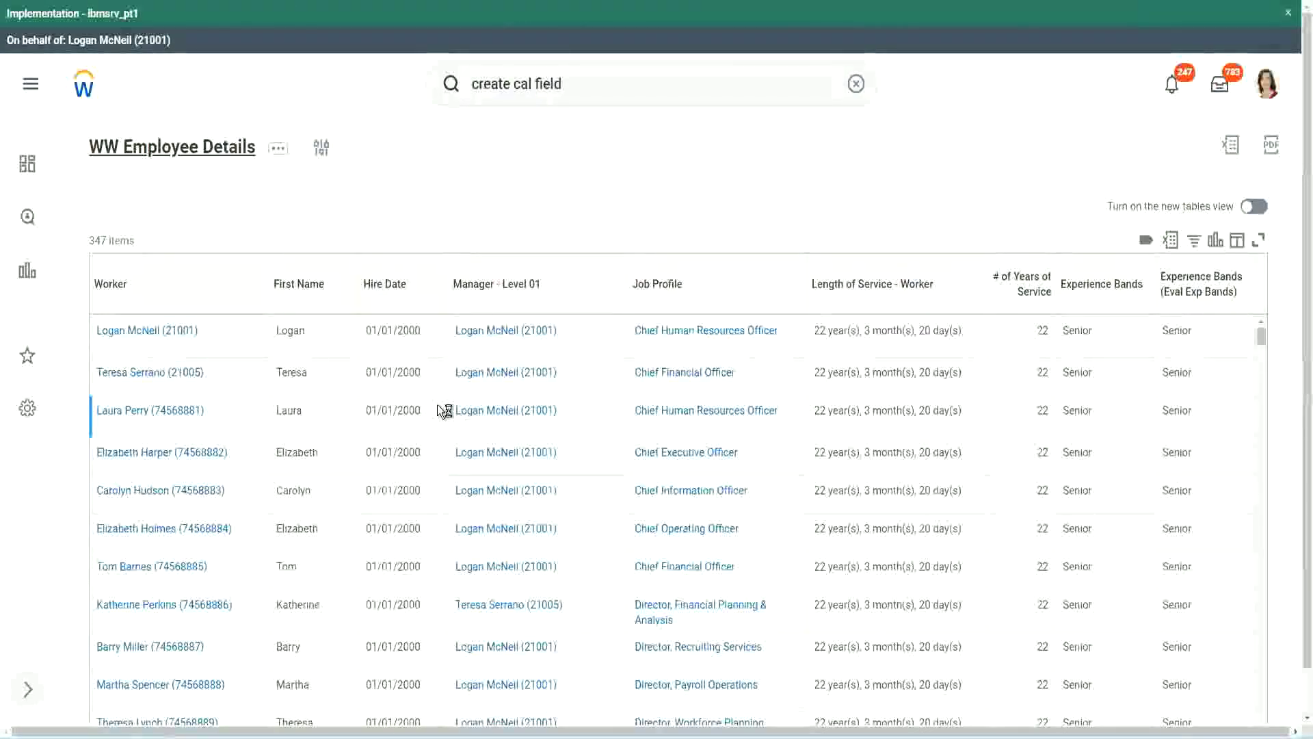
Step: Copy the CF-WW-Convert Text field's name from the report definition's columns
scroll(435, 451, "down", 5)
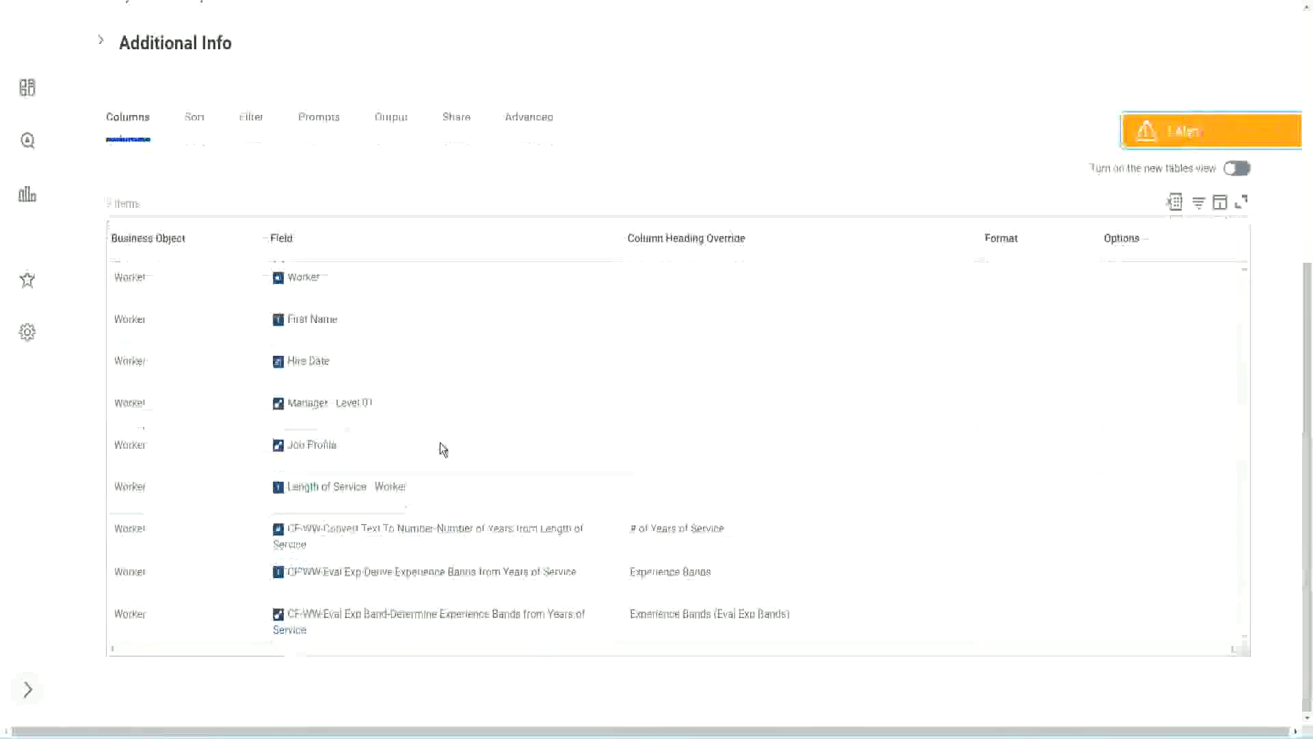
right_click(414, 539)
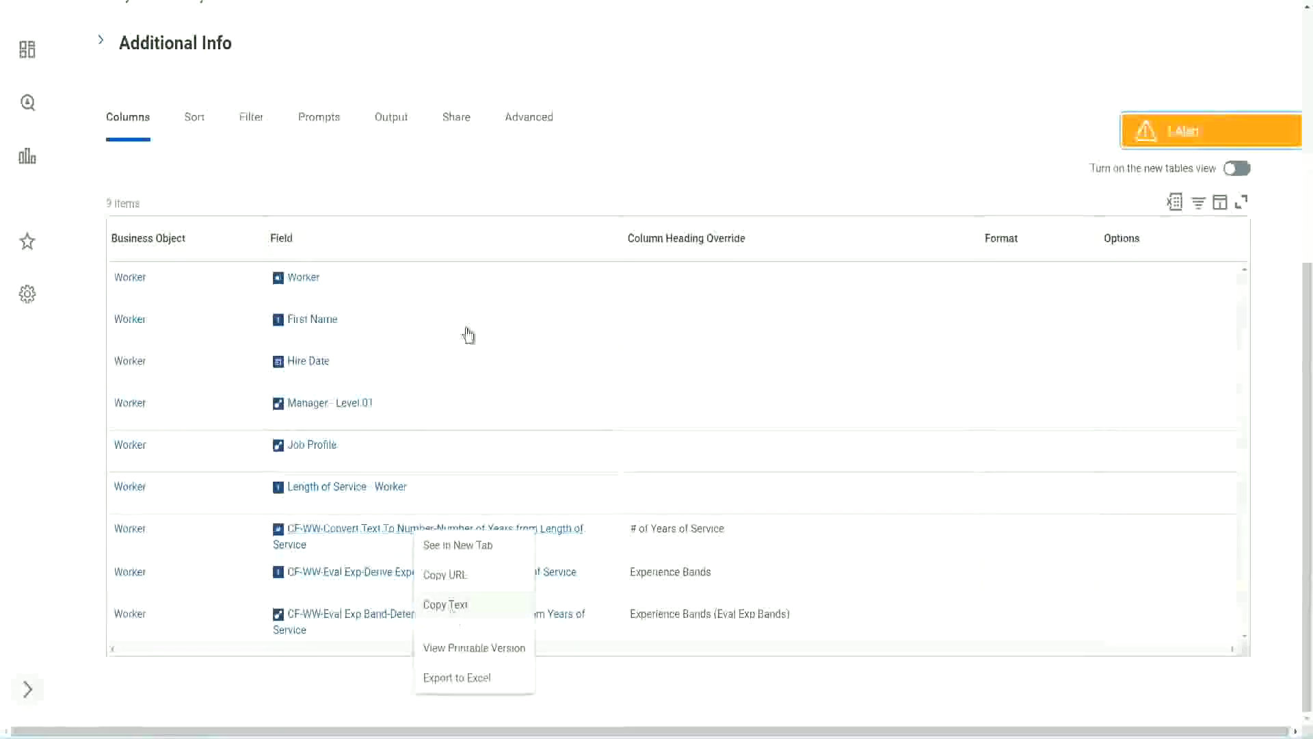
left_click(498, 170)
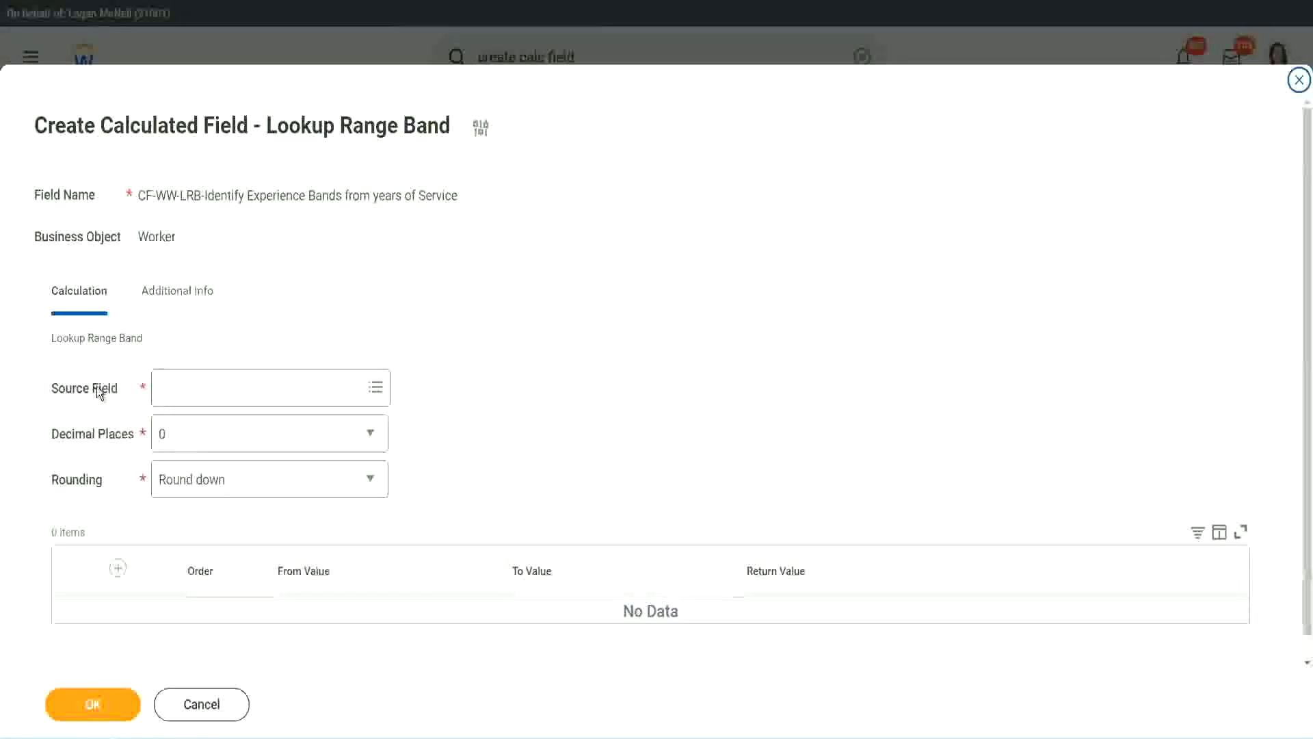
Step: Set Source Field to CF-WW-Convert Text To Number-Number of Years from Length of Service, keeping 0 decimal places
left_click(203, 389)
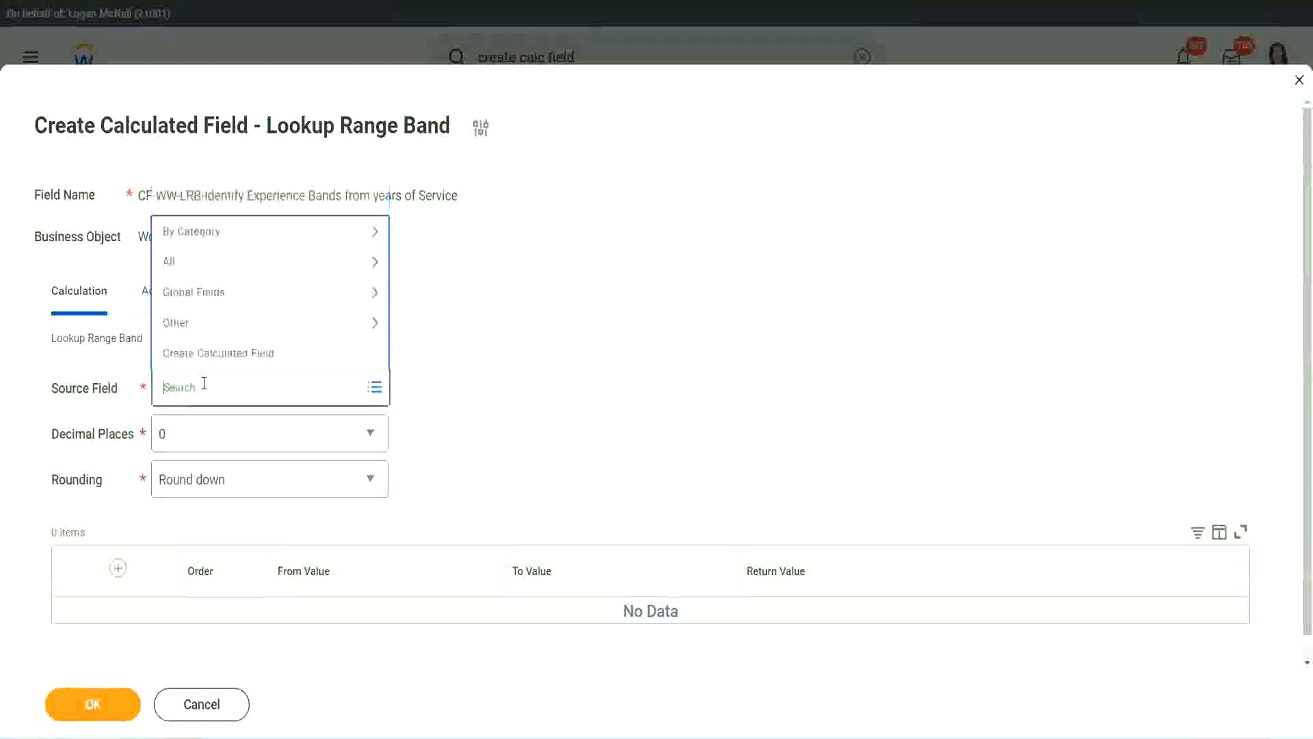
type("Number of Years from Length of Service")
key("Return")
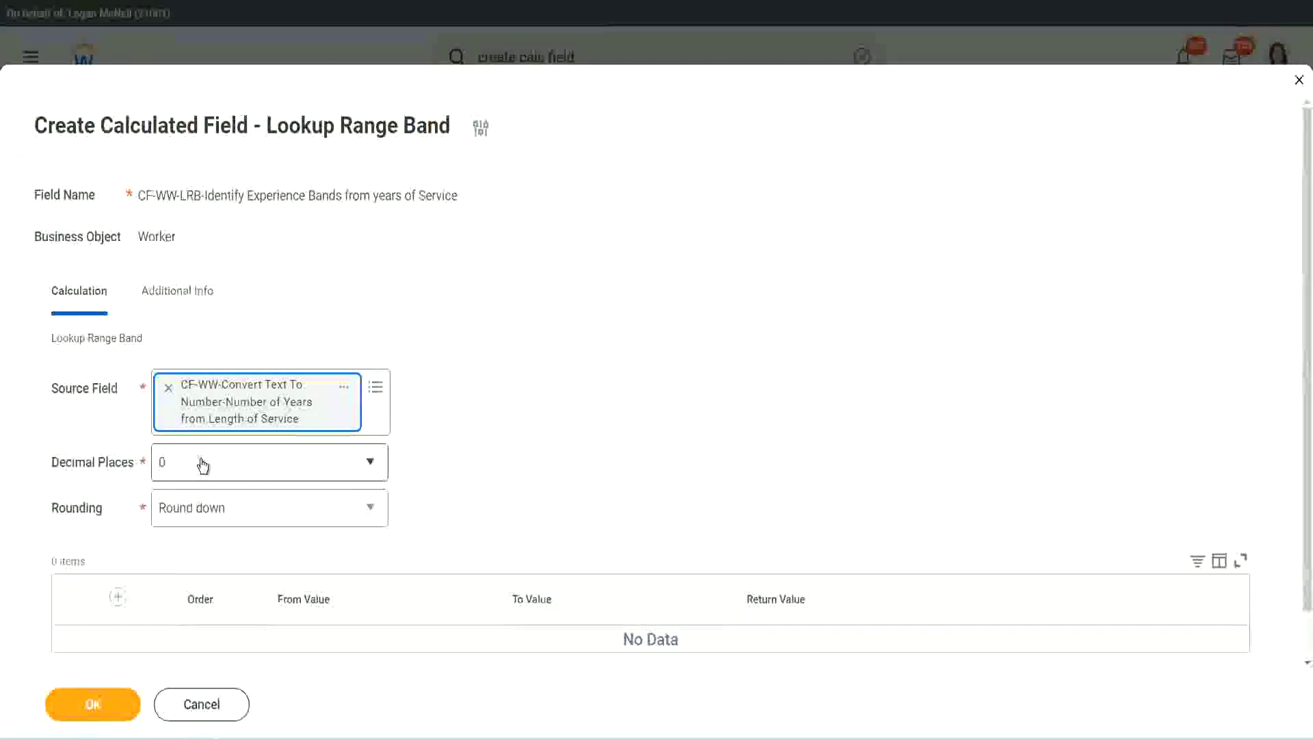
left_click(257, 470)
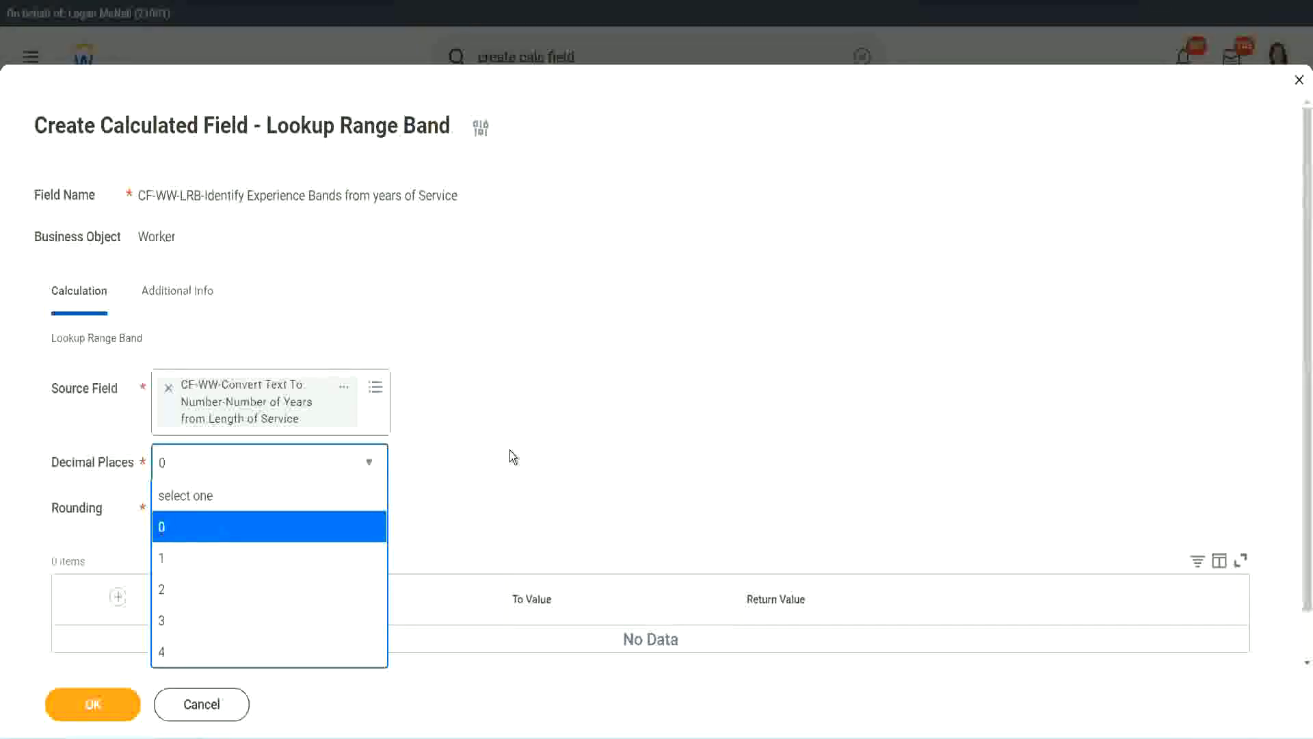
left_click(204, 527)
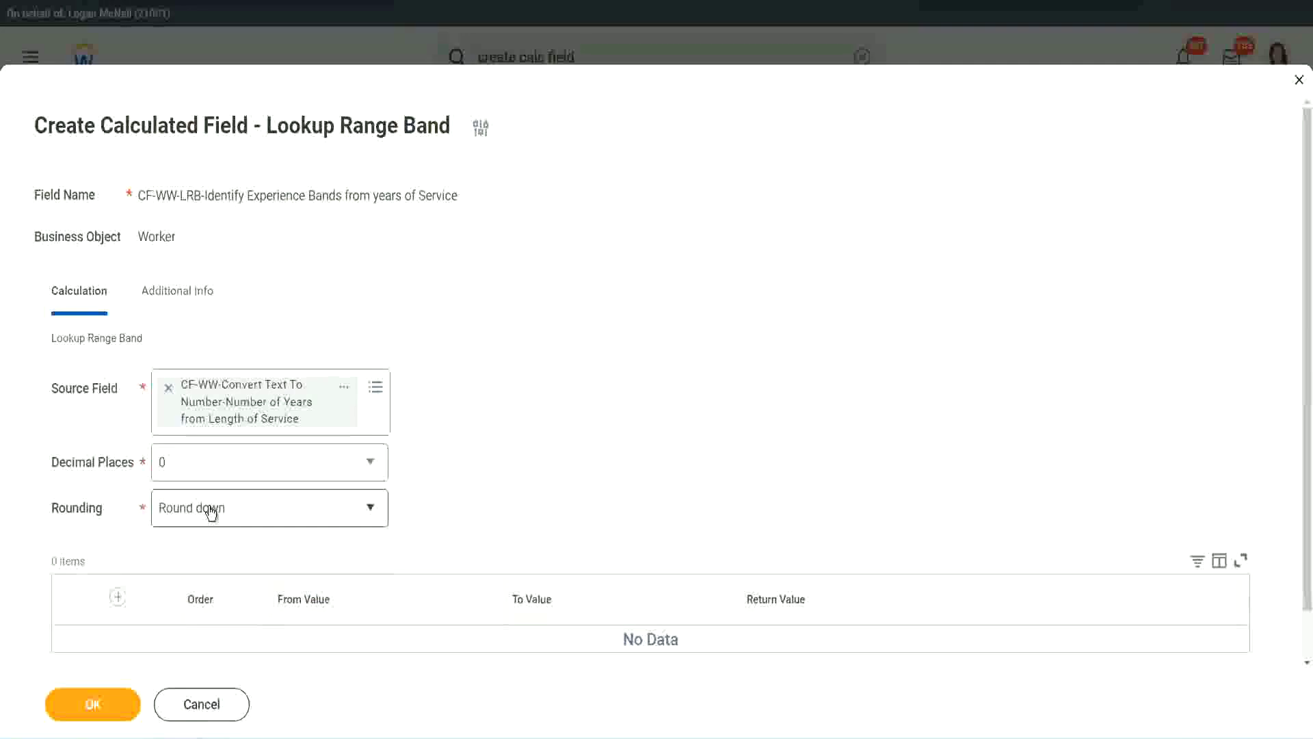
Step: Change the Rounding option from Round down to Round
left_click(210, 510)
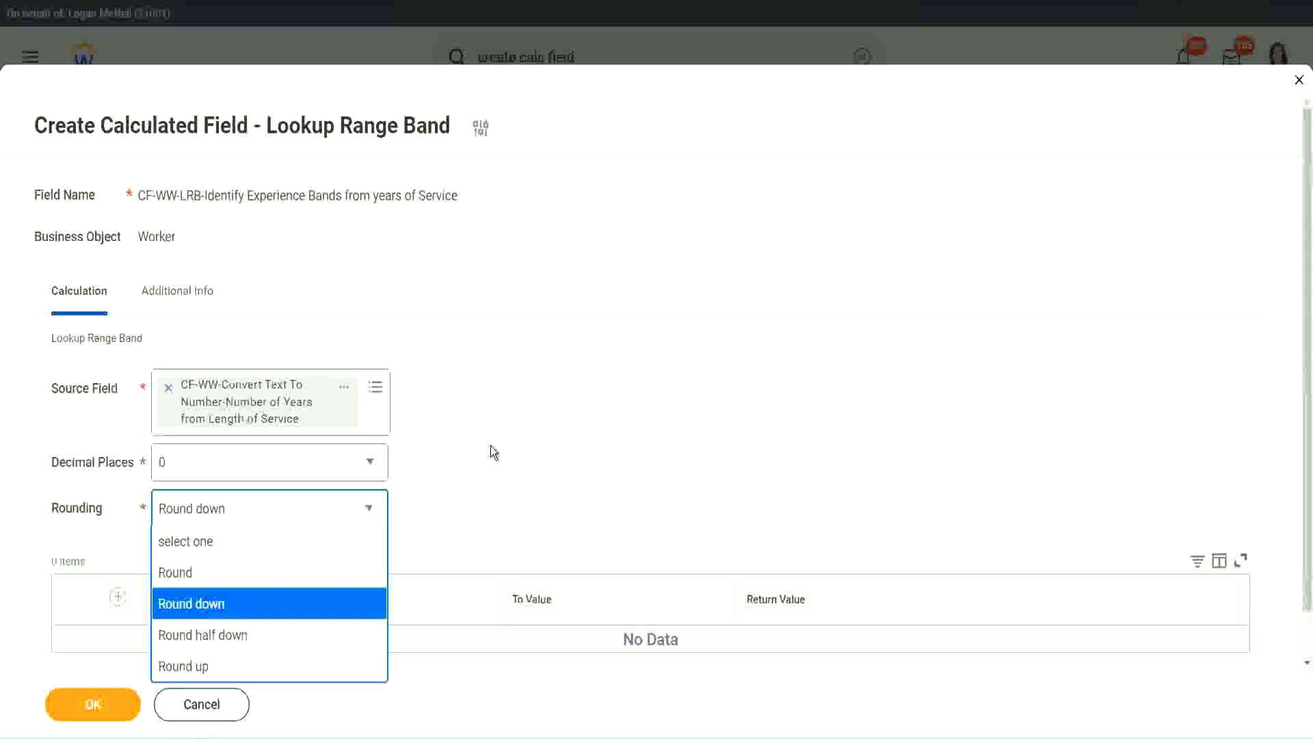
left_click(461, 503)
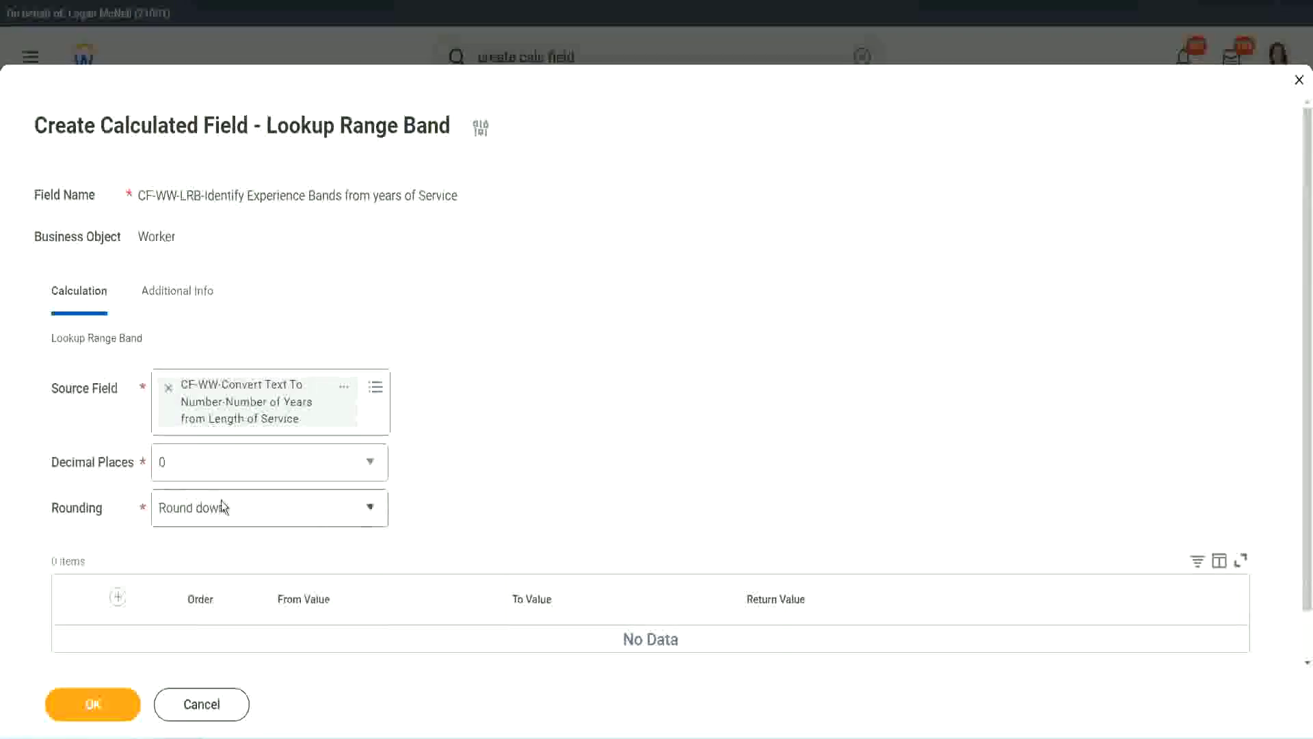
left_click(228, 519)
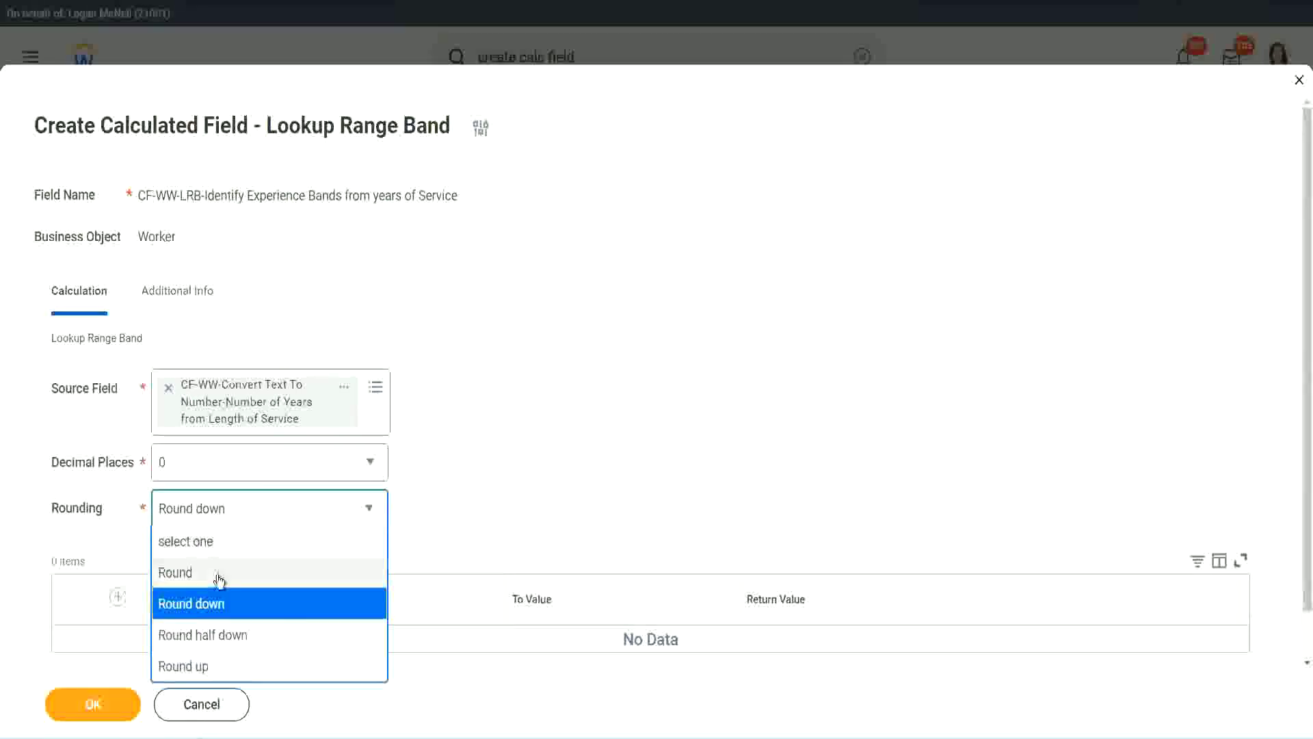
left_click(218, 573)
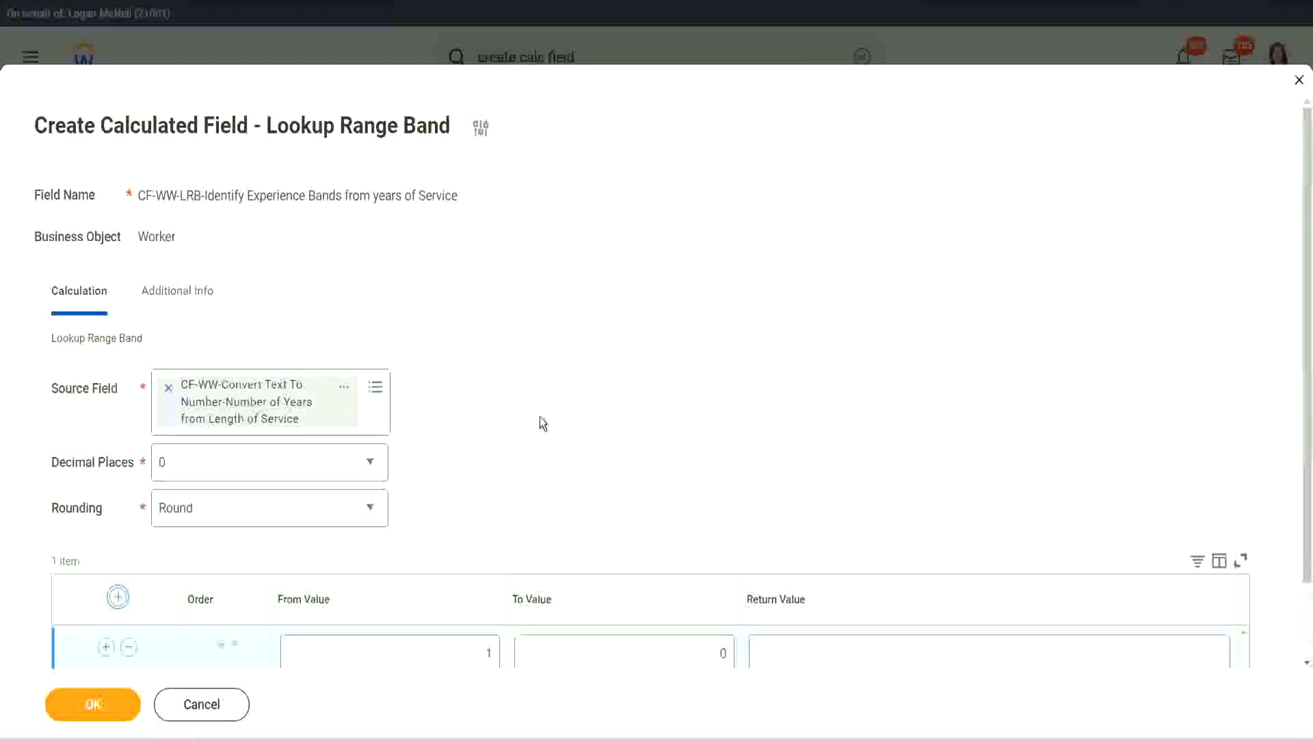
Step: Fill the first band row: From 0, To 7, Return Value Amateur
scroll(521, 433, "down", 1)
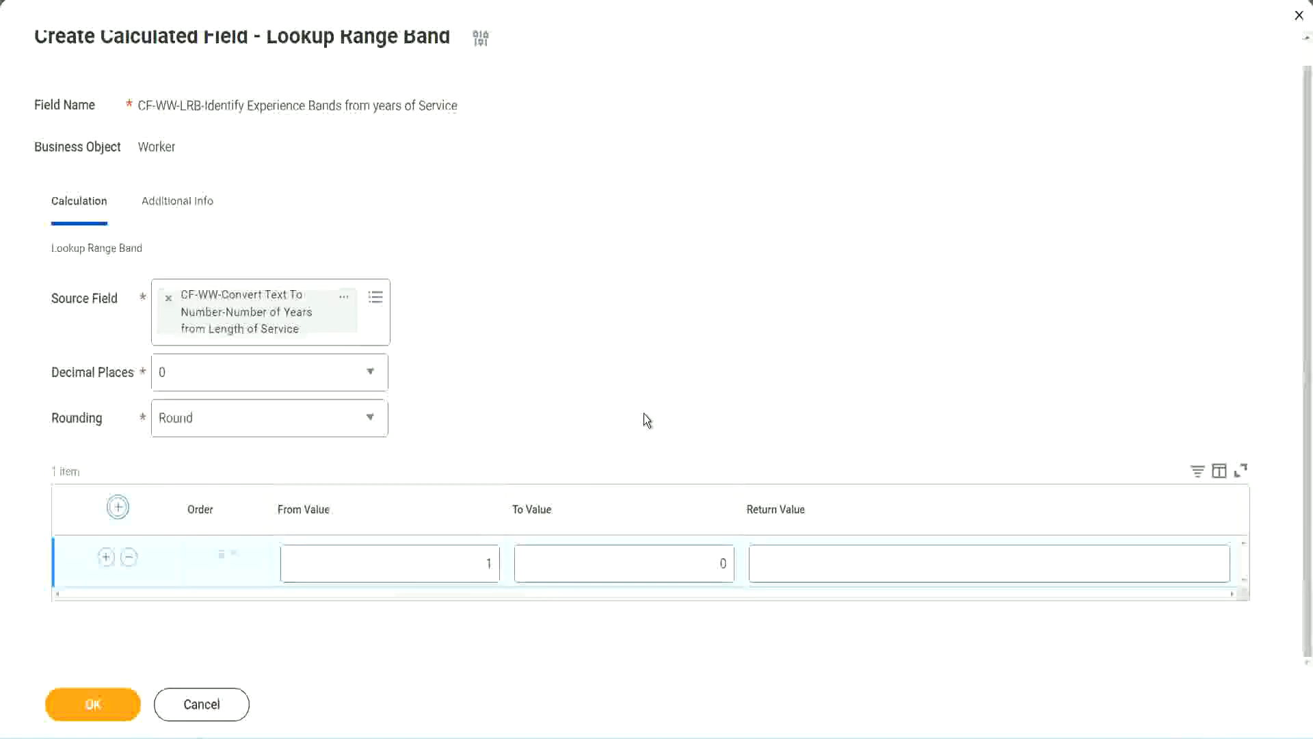
left_click(480, 567)
type("0")
key("Tab")
key("BackSpace")
type("7")
key("Tab")
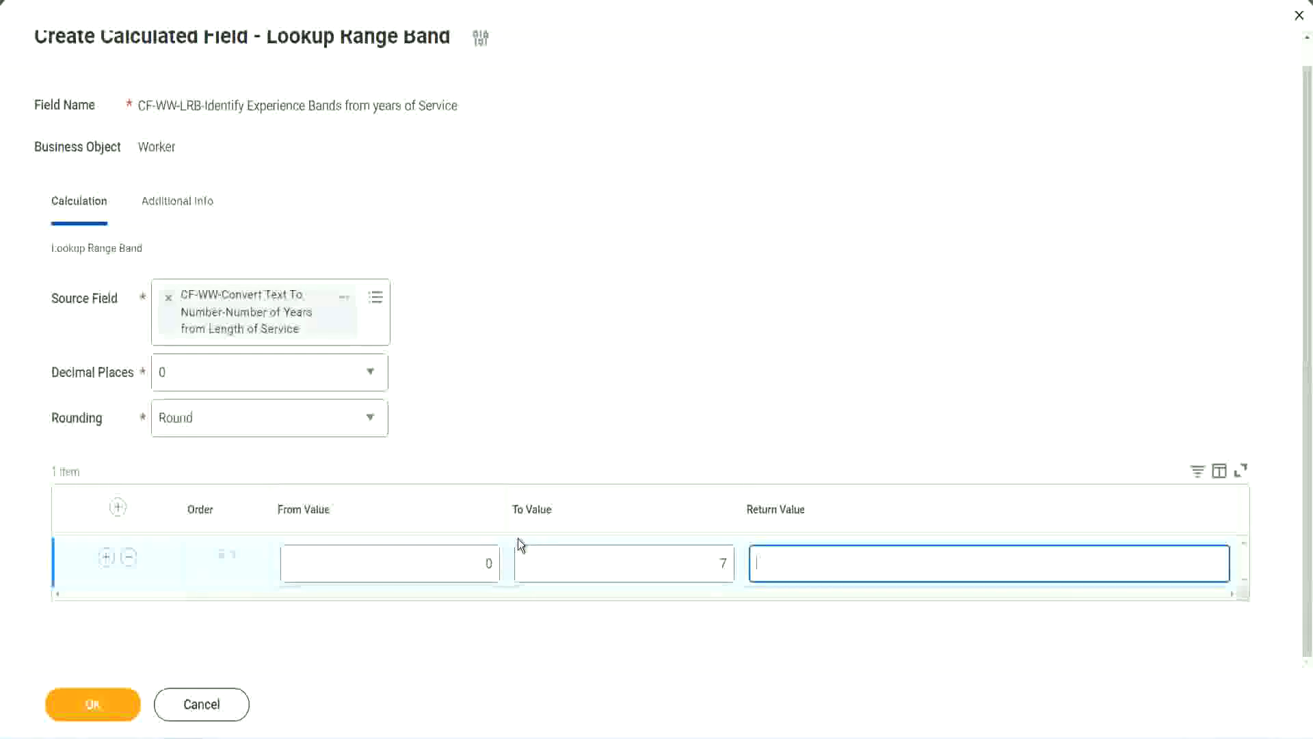
type("Amateur")
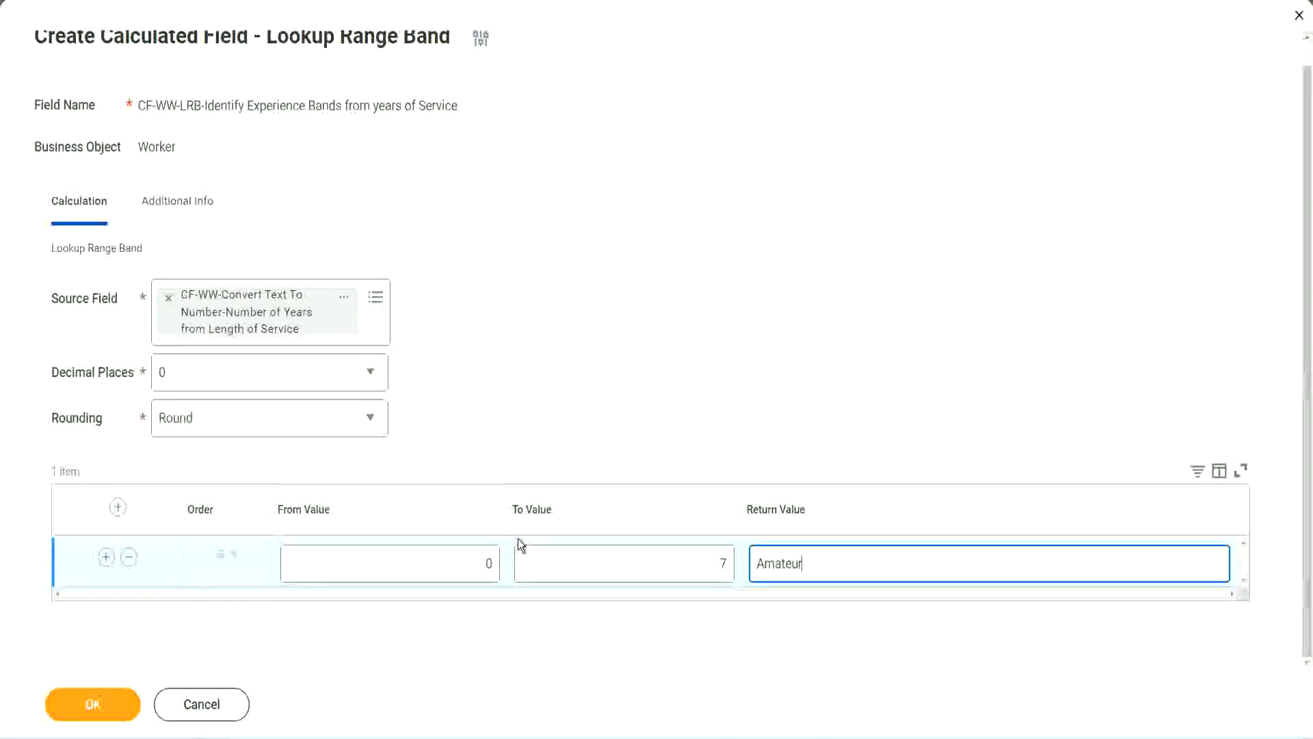
left_click(454, 562)
left_click(710, 554)
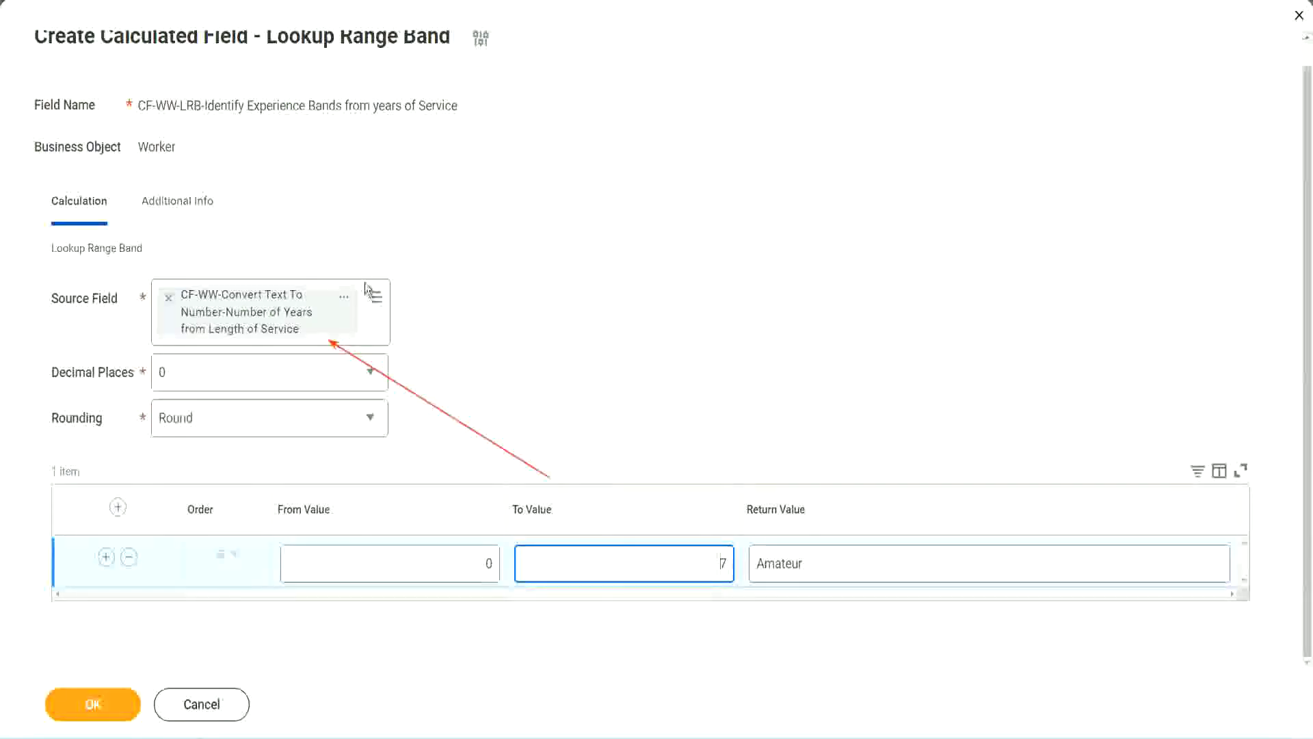
Step: Add a second band from 8 to 15 returning Experienced
left_click(105, 556)
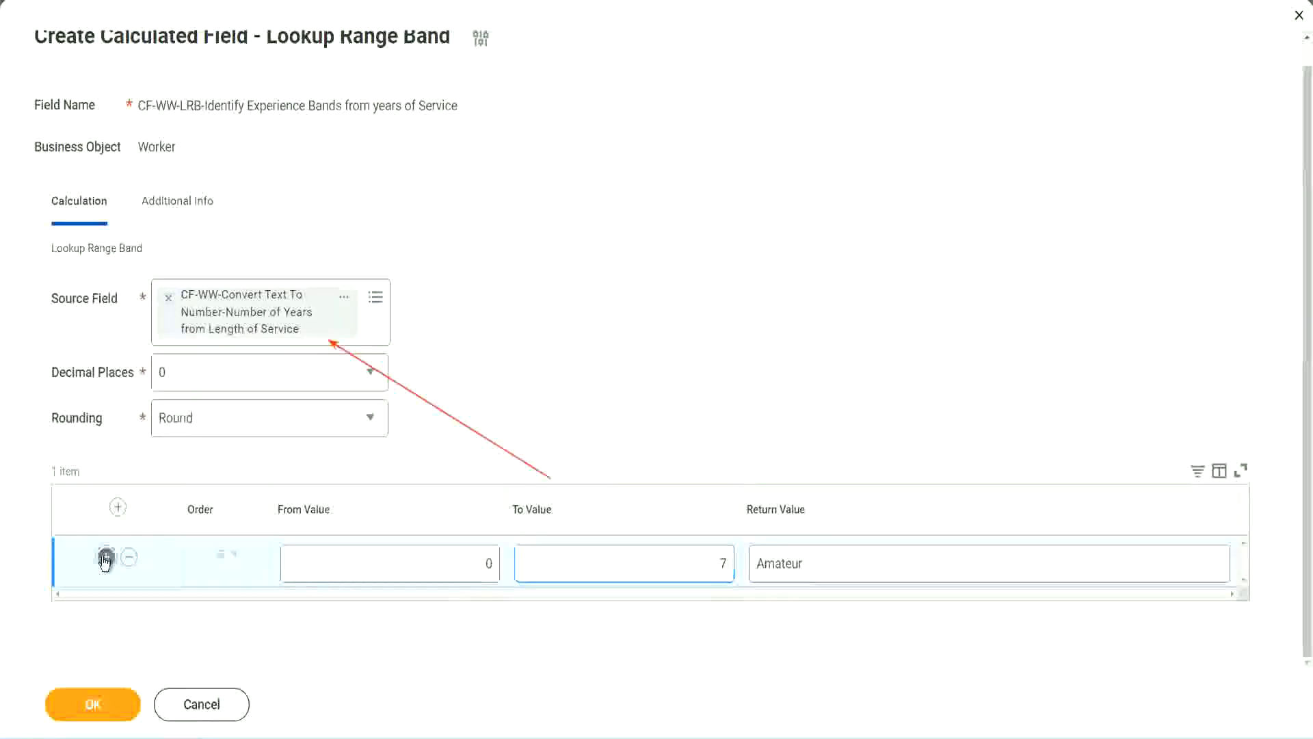
left_click(493, 613)
left_click(487, 562)
left_click(714, 568)
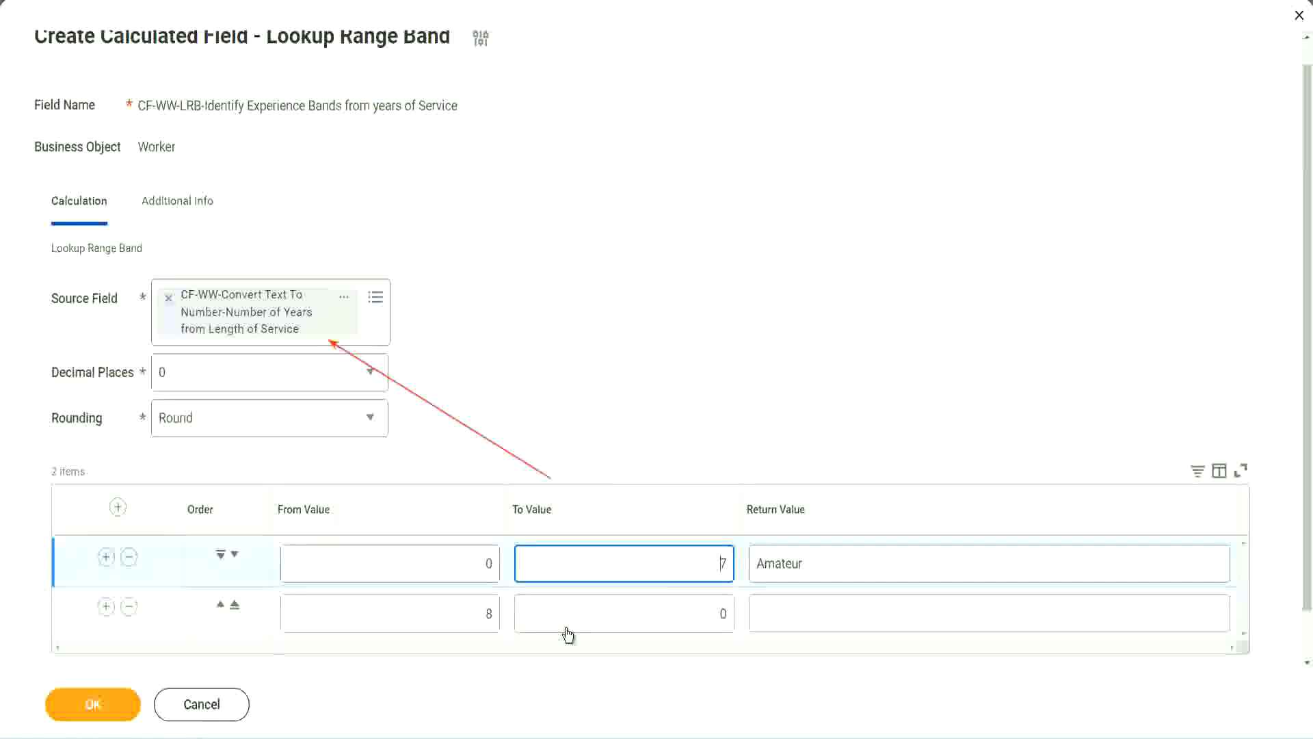
left_click(468, 614)
left_click(464, 613)
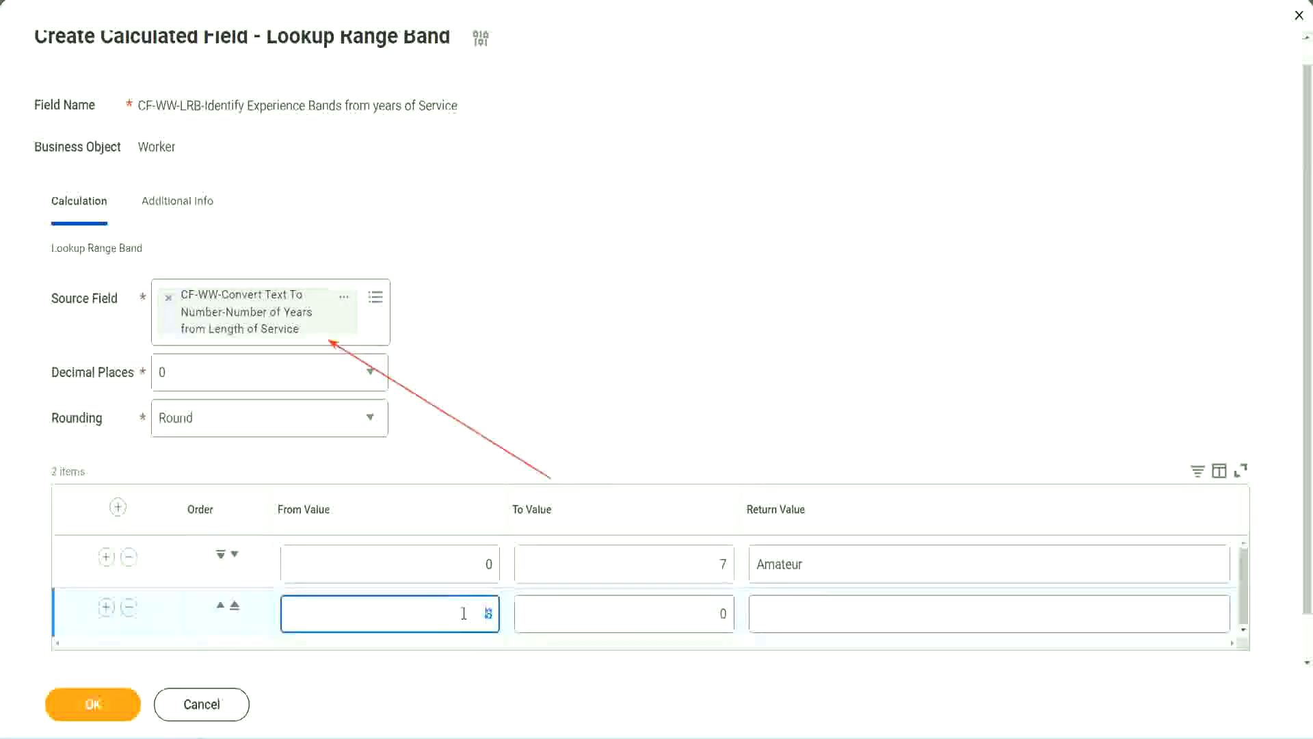
left_click(713, 614)
key("BackSpace")
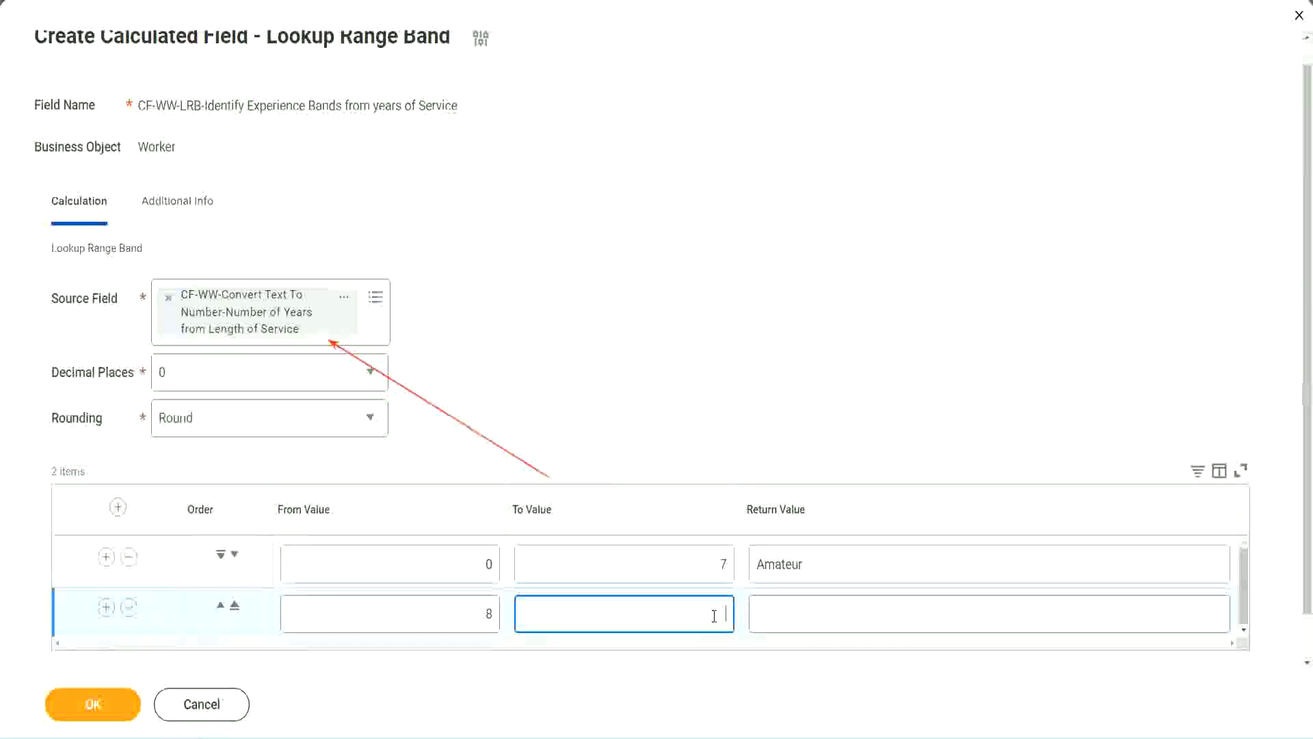
type("15")
left_click(811, 610)
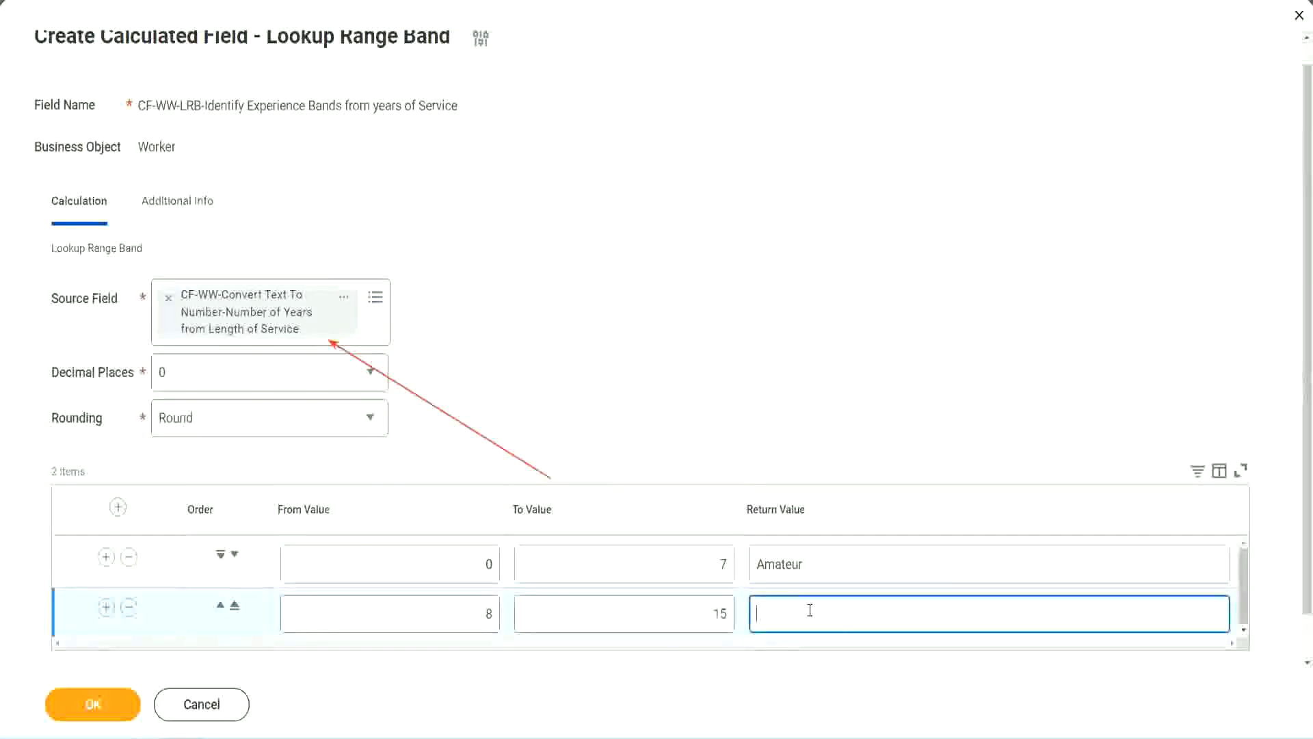
type("Experienced")
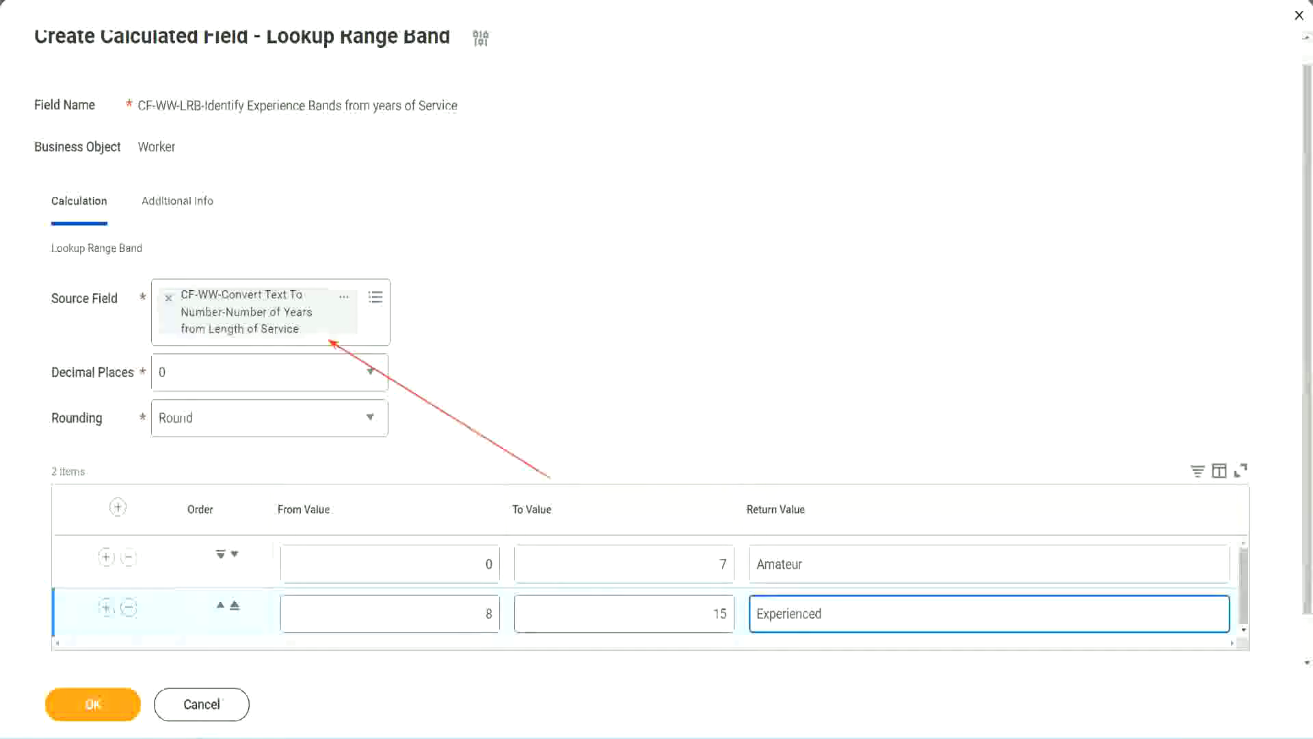
Step: Add a third band from 16 to 30 returning Senior
left_click(106, 608)
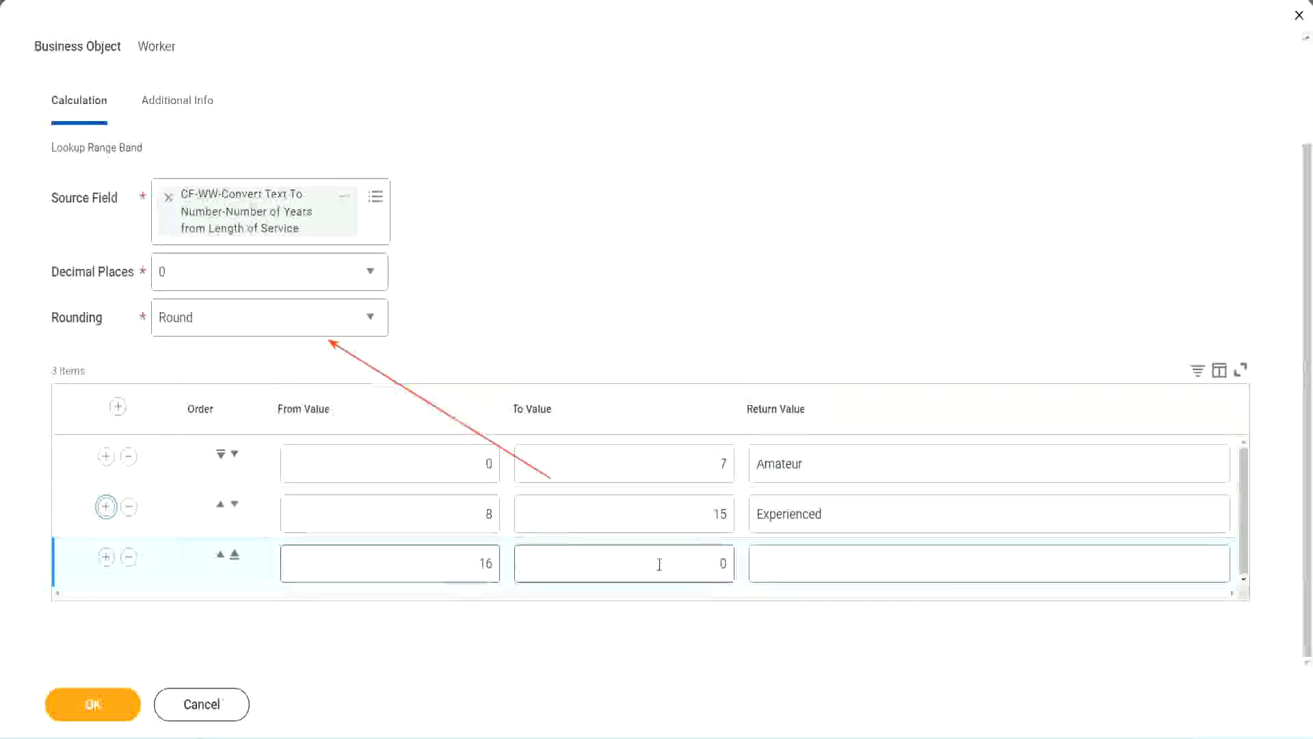
left_click(698, 562)
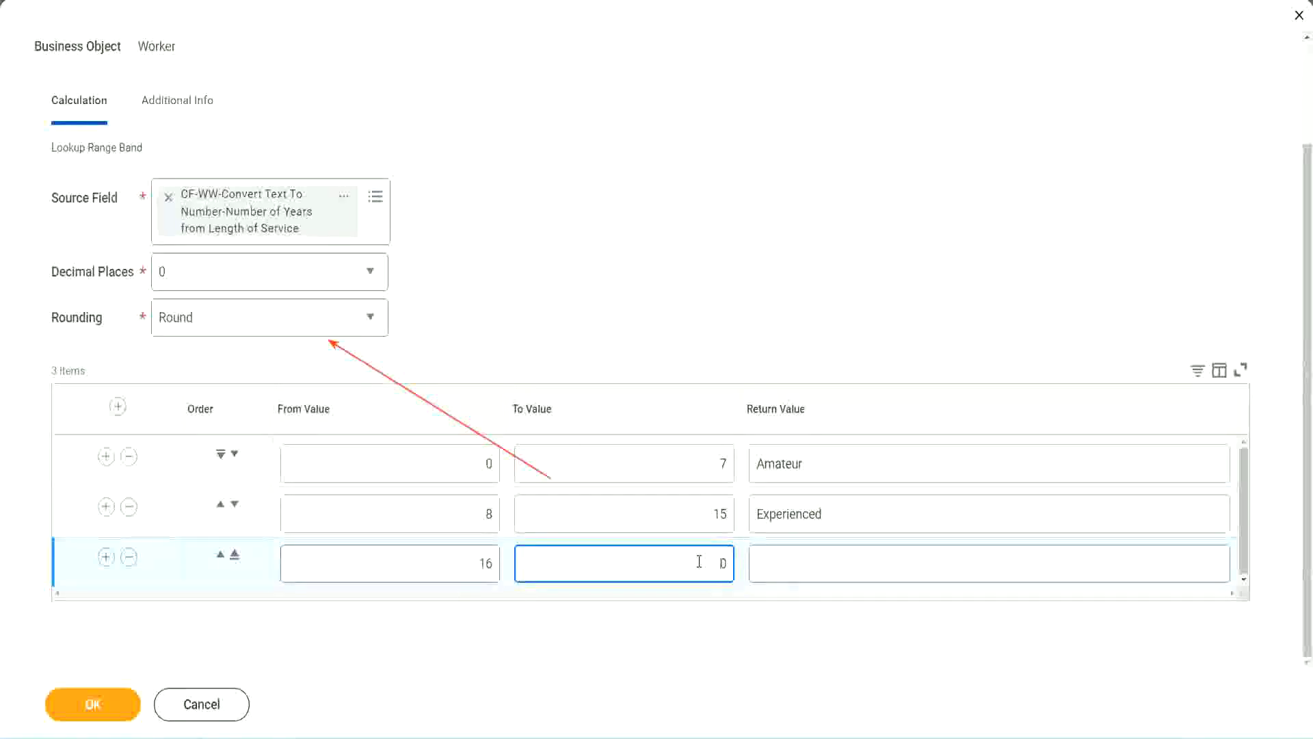
type("3")
key("Tab")
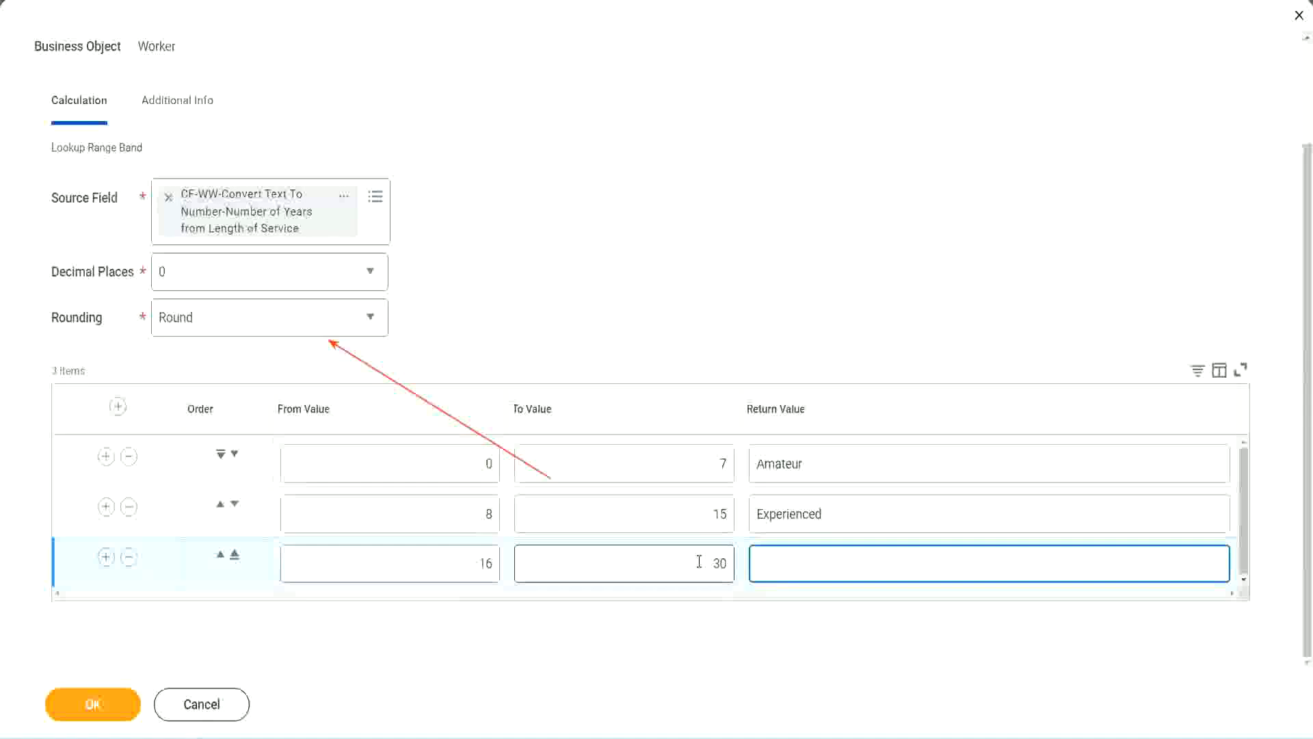
type("L")
key("BackSpace")
type("Senior")
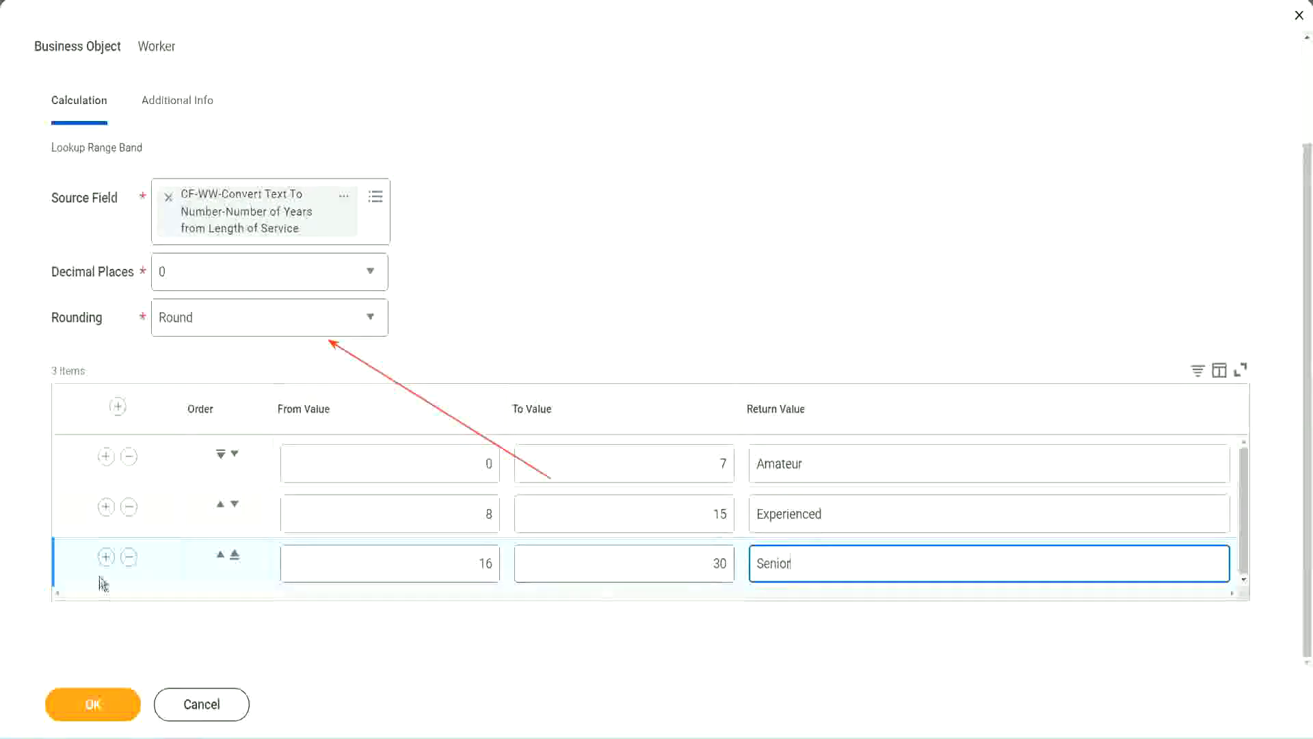
Step: Add a fourth band from 31 to 1000 returning Legend
left_click(106, 556)
scroll(247, 517, "down", 1)
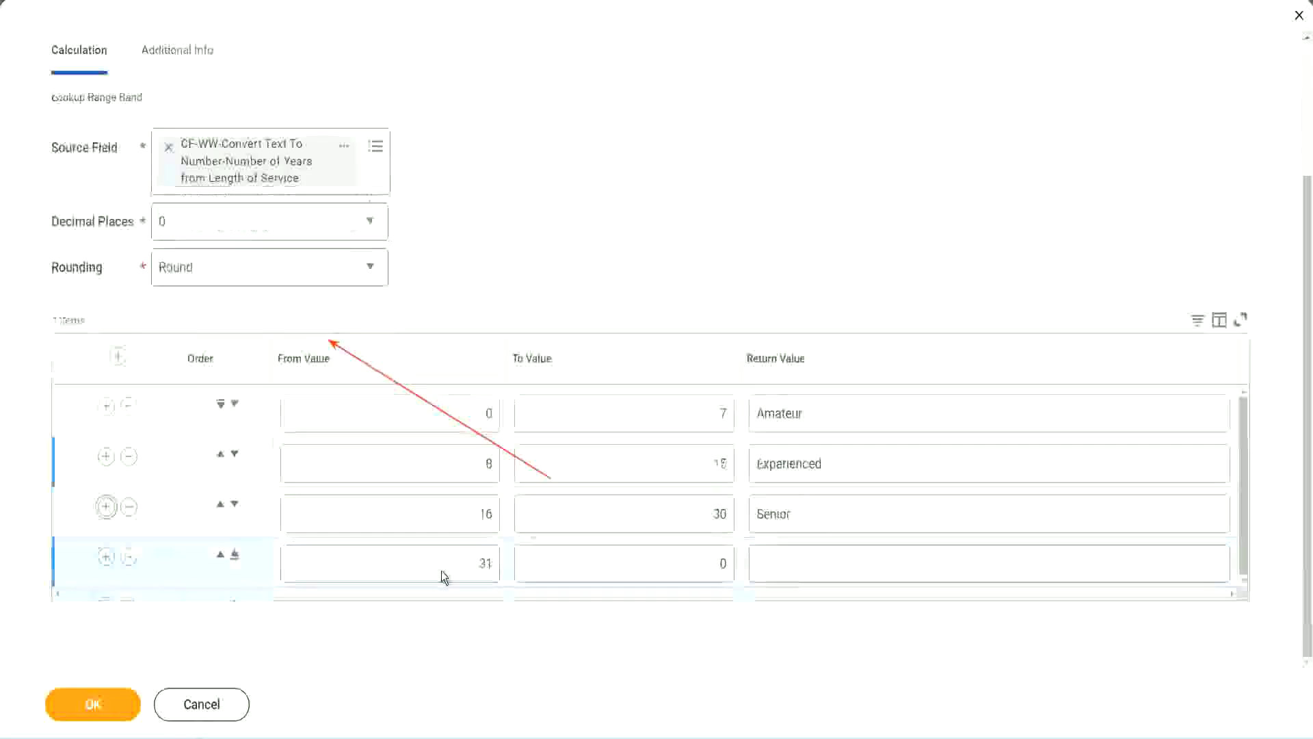
left_click(431, 560)
left_click_drag(474, 562, 504, 562)
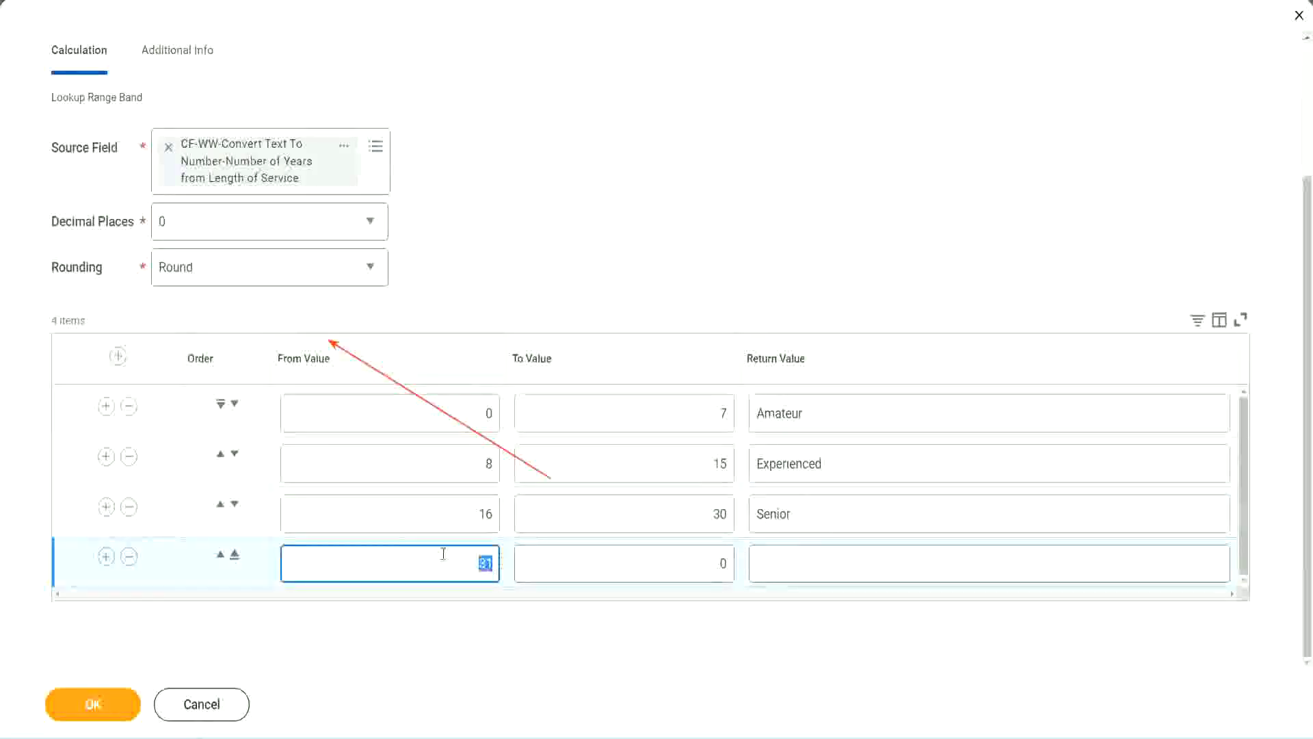
left_click(478, 563)
left_click(707, 565)
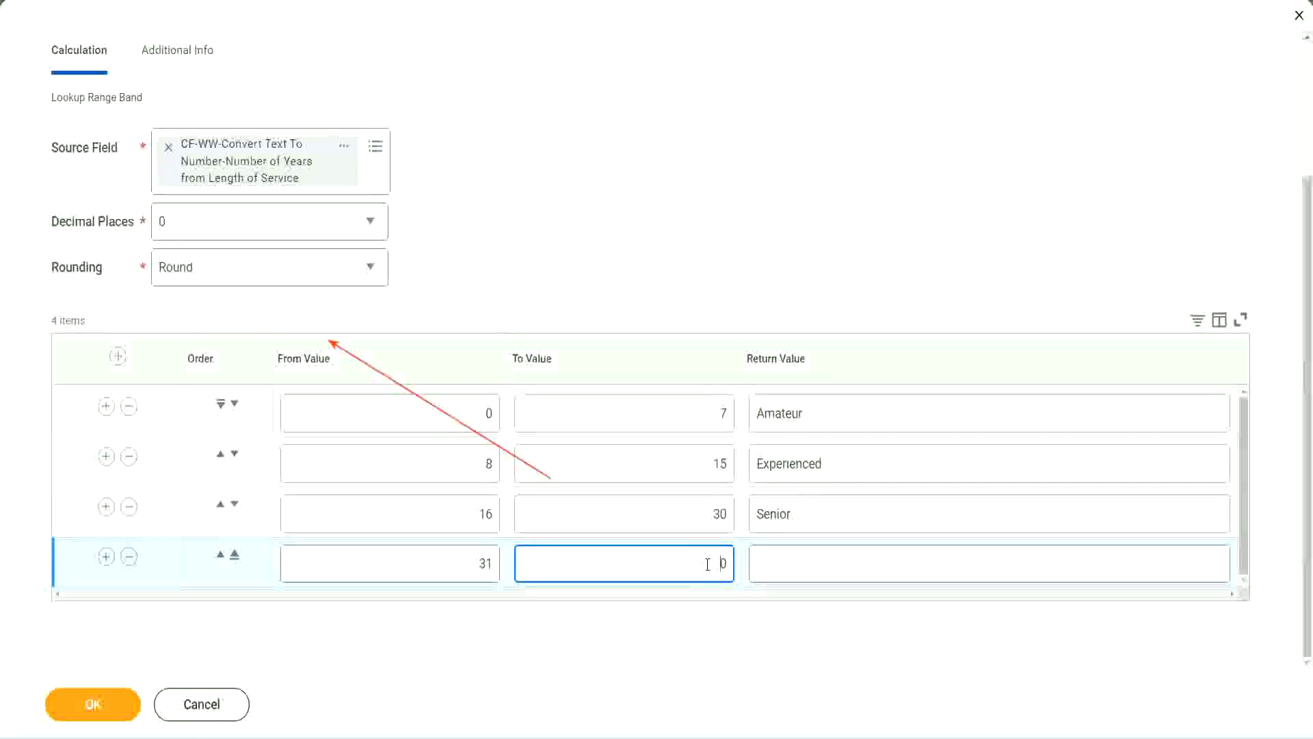
type("1000")
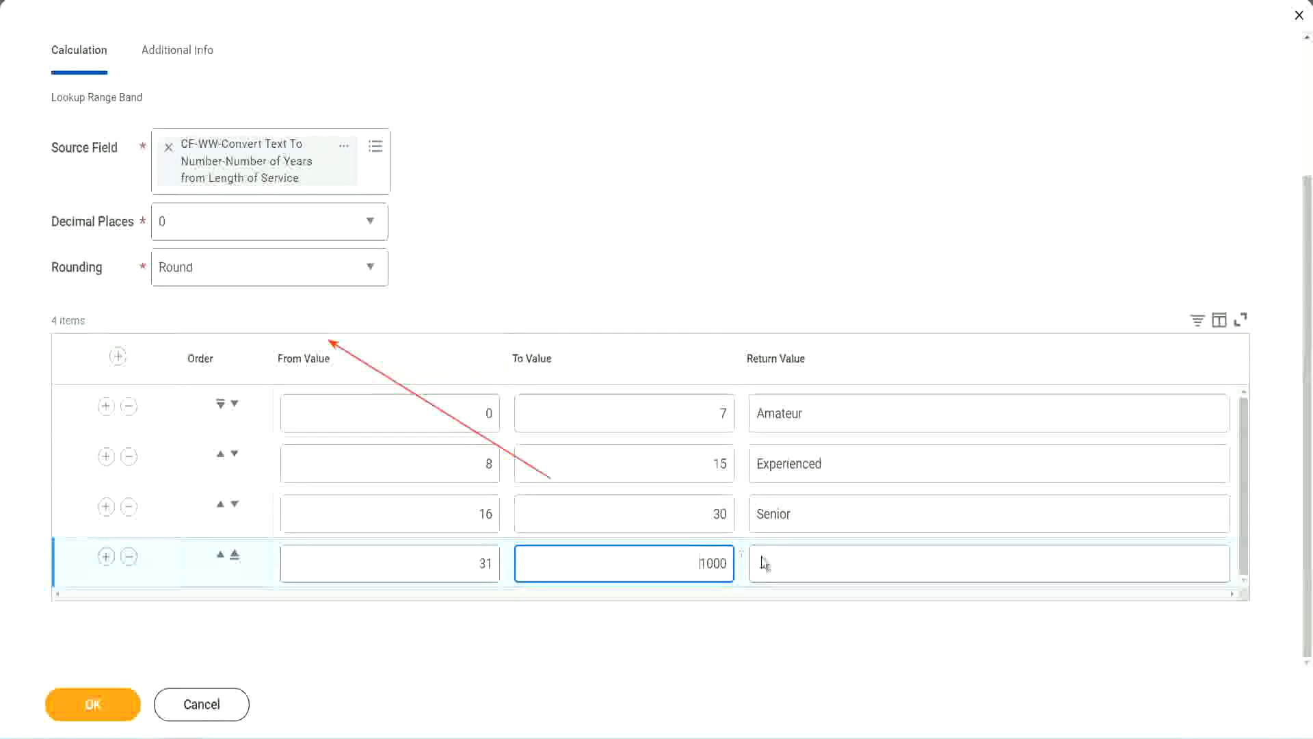
key("ctrl+a")
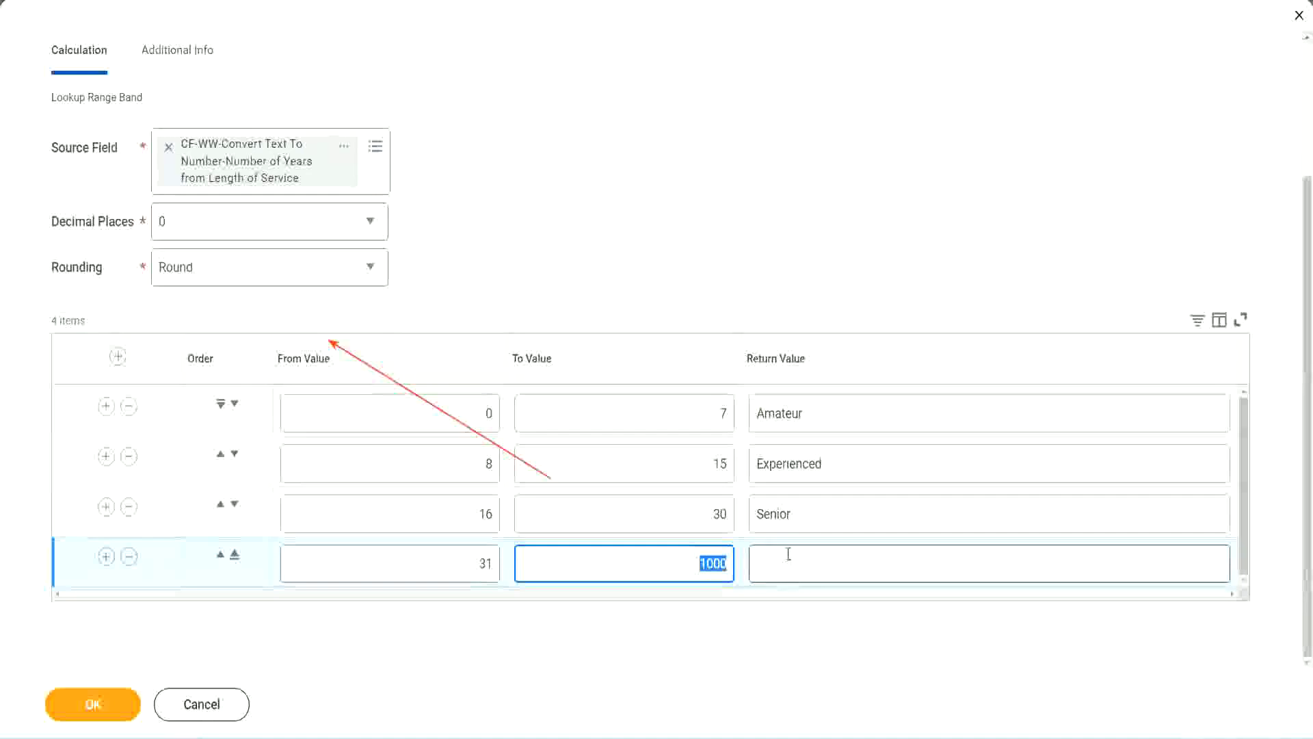
left_click(687, 560)
key("ctrl+a")
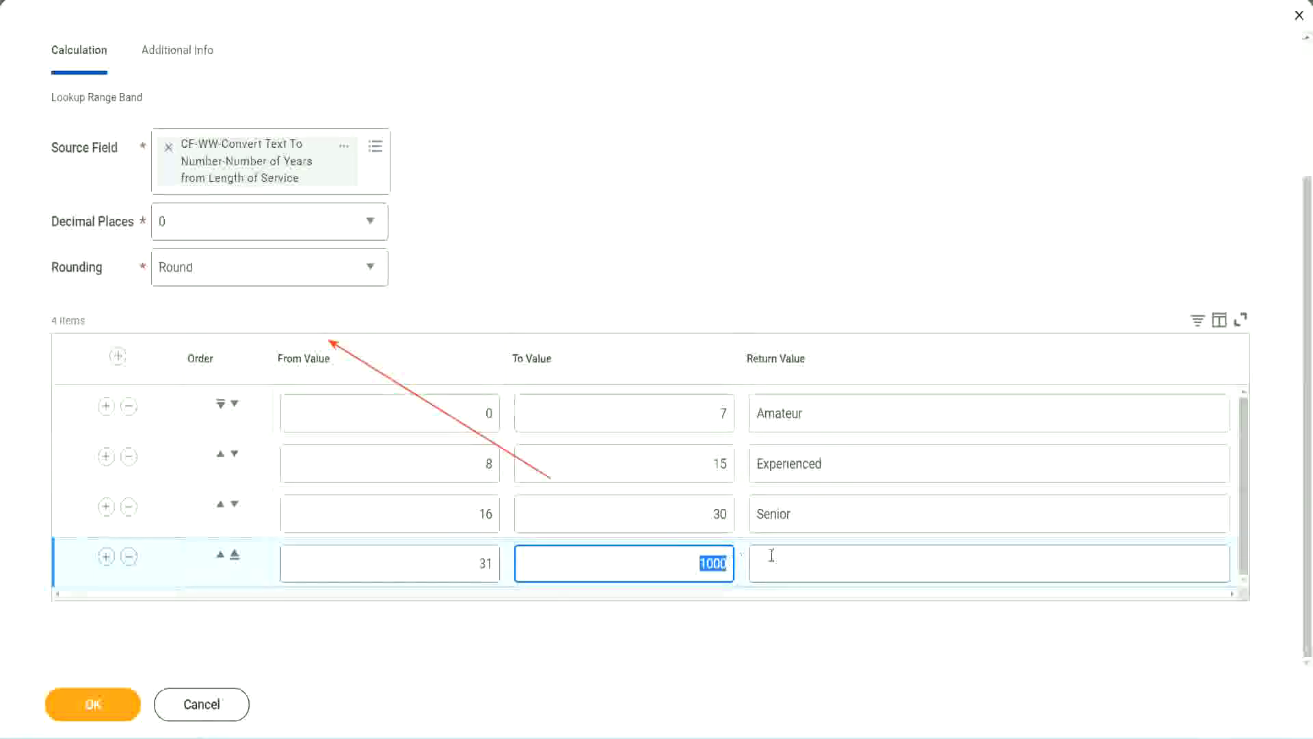
left_click(819, 564)
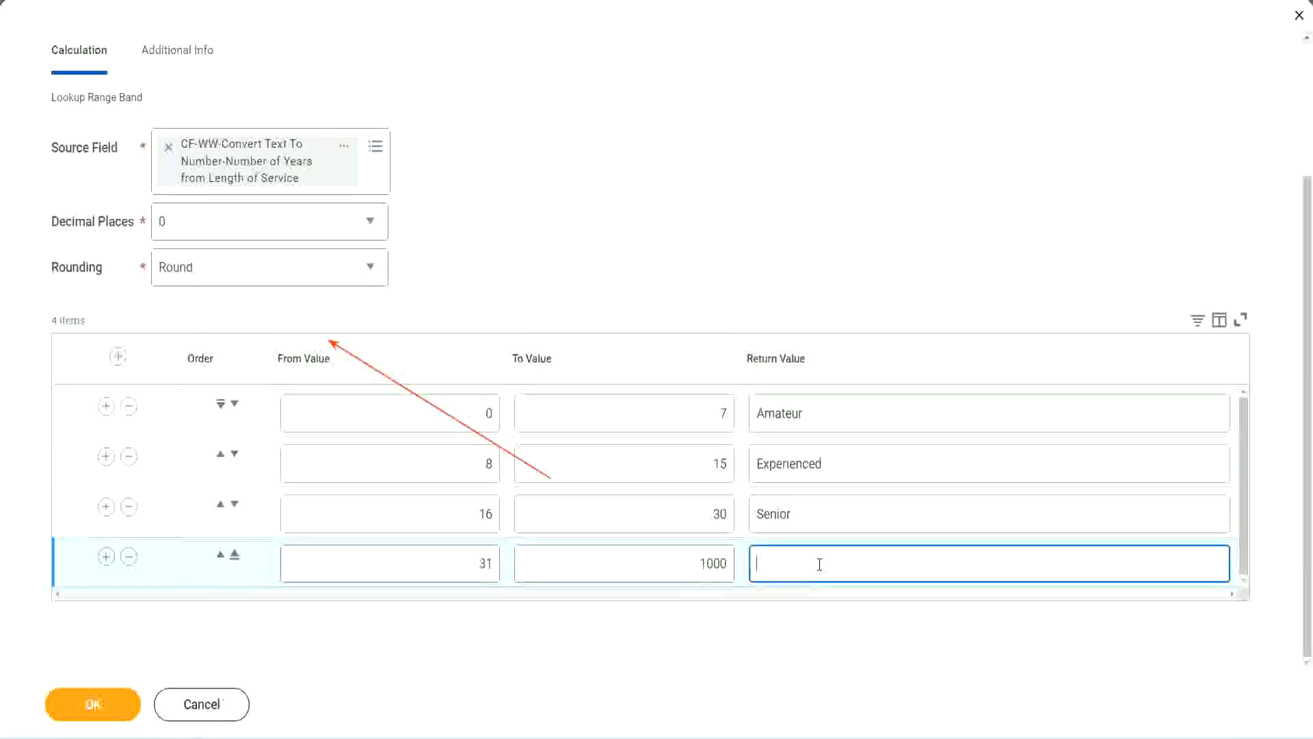
type("Legend")
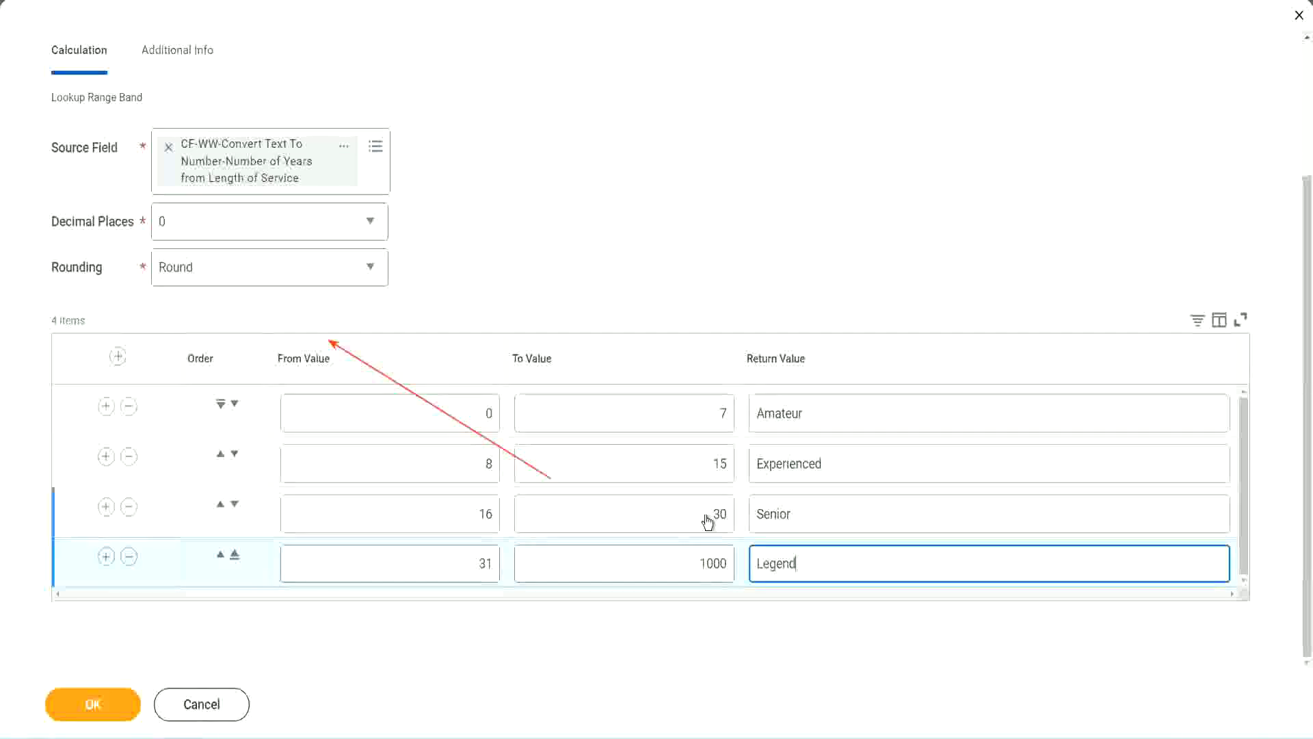
Step: Review the Amateur, Experienced, Senior and Legend bands, then save the calculated field with OK
left_click(611, 229)
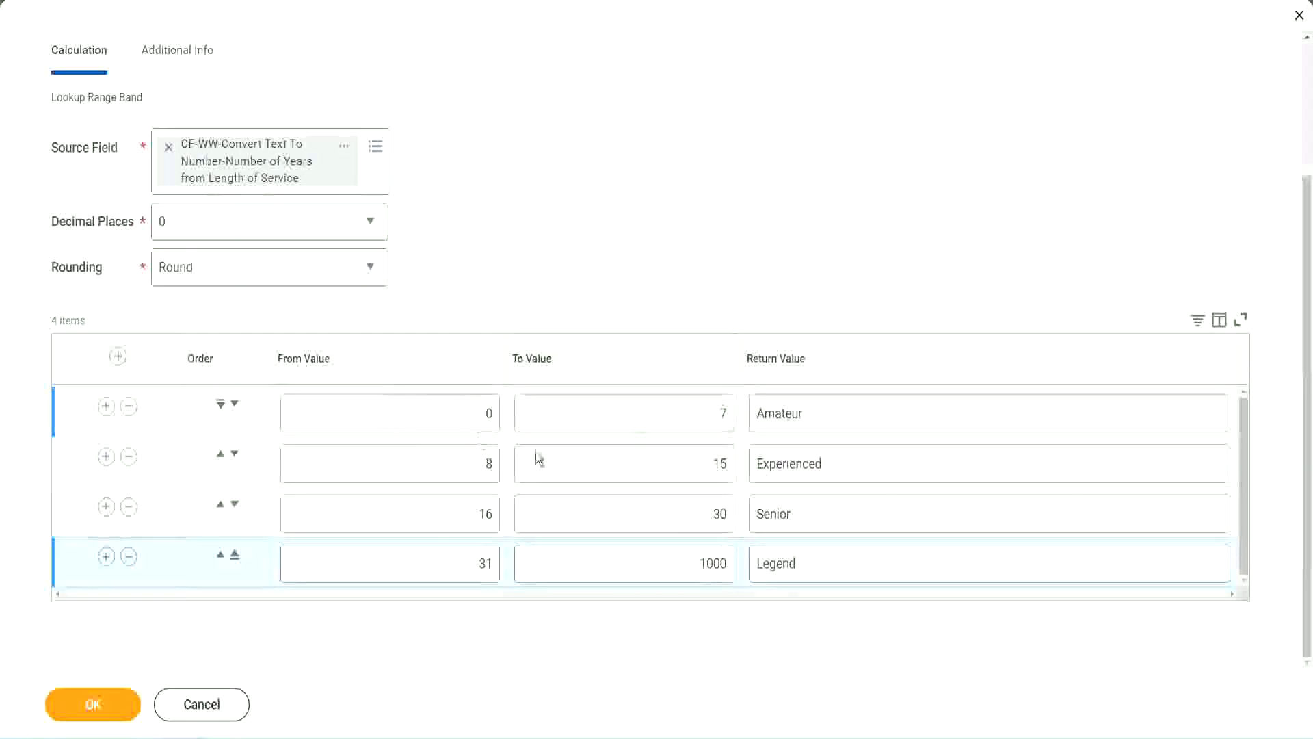
left_click(853, 407)
left_click(851, 462)
left_click(827, 564)
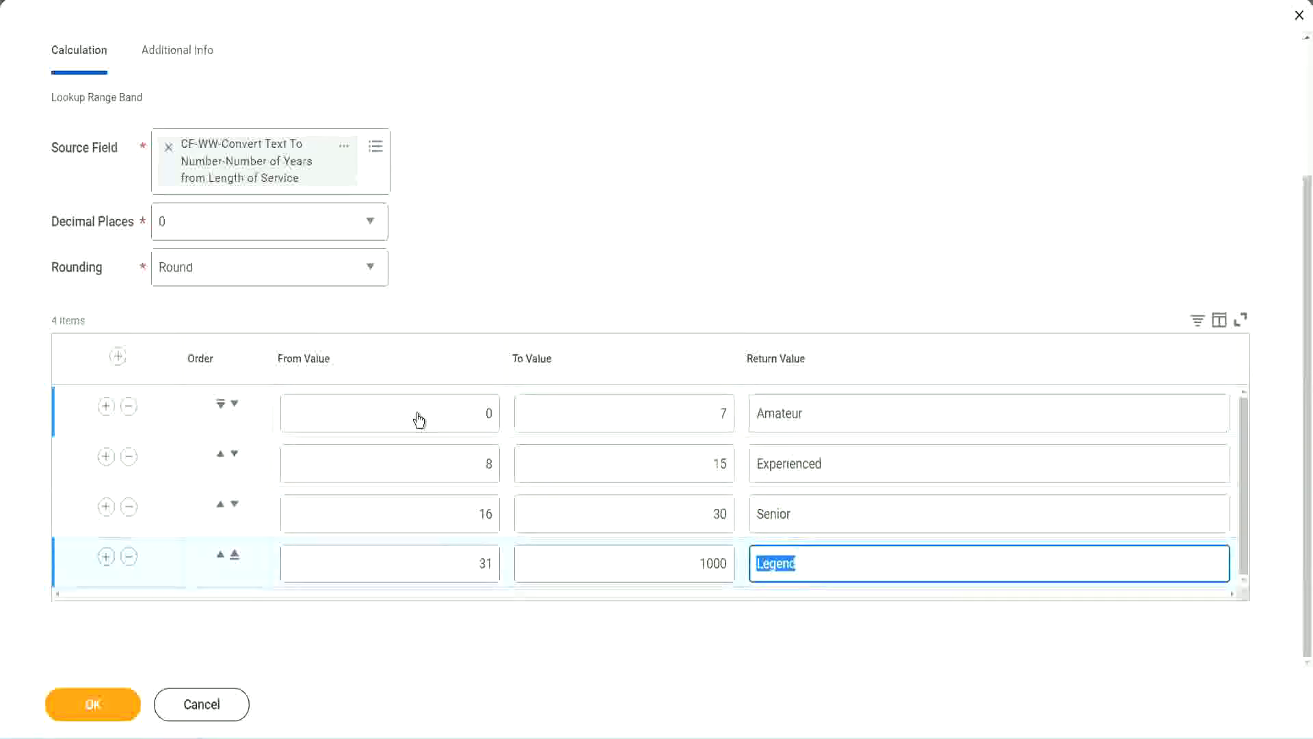
left_click(419, 416)
left_click(613, 412)
left_click(783, 415)
left_click(853, 460)
left_click(835, 519)
left_click(827, 564)
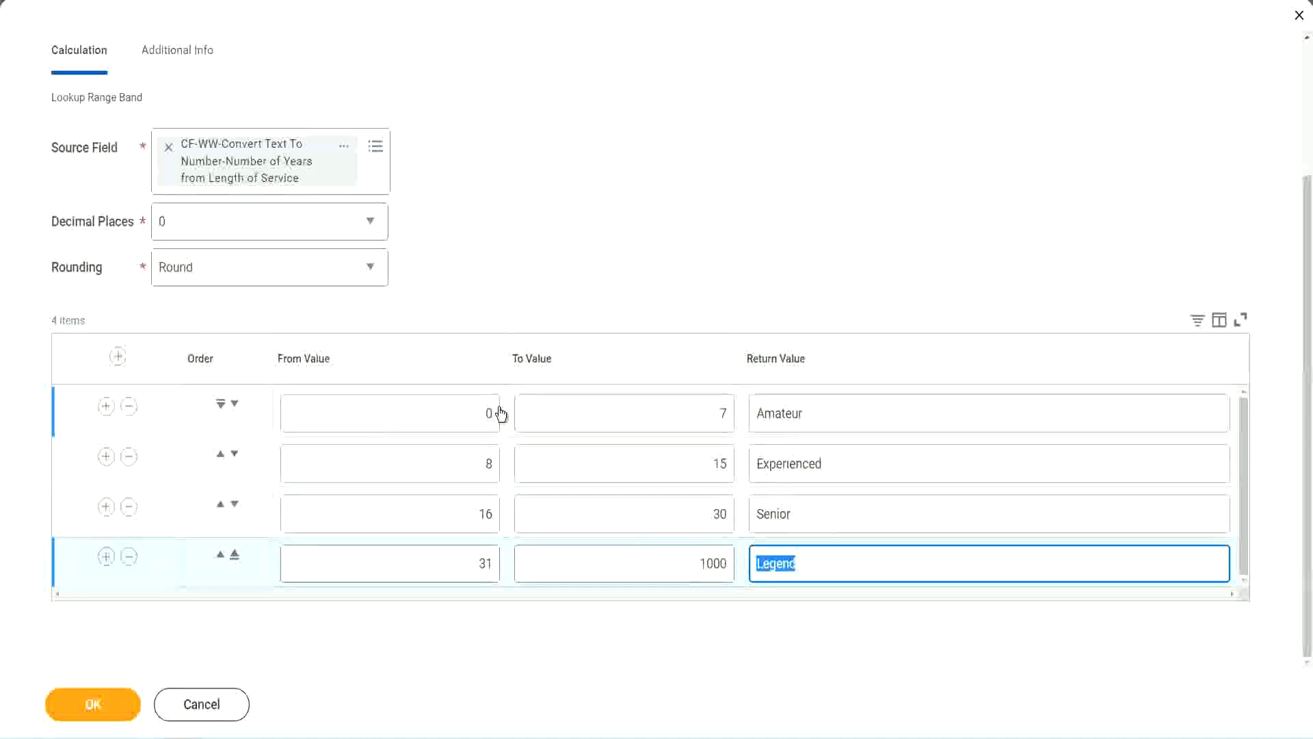
left_click(638, 472)
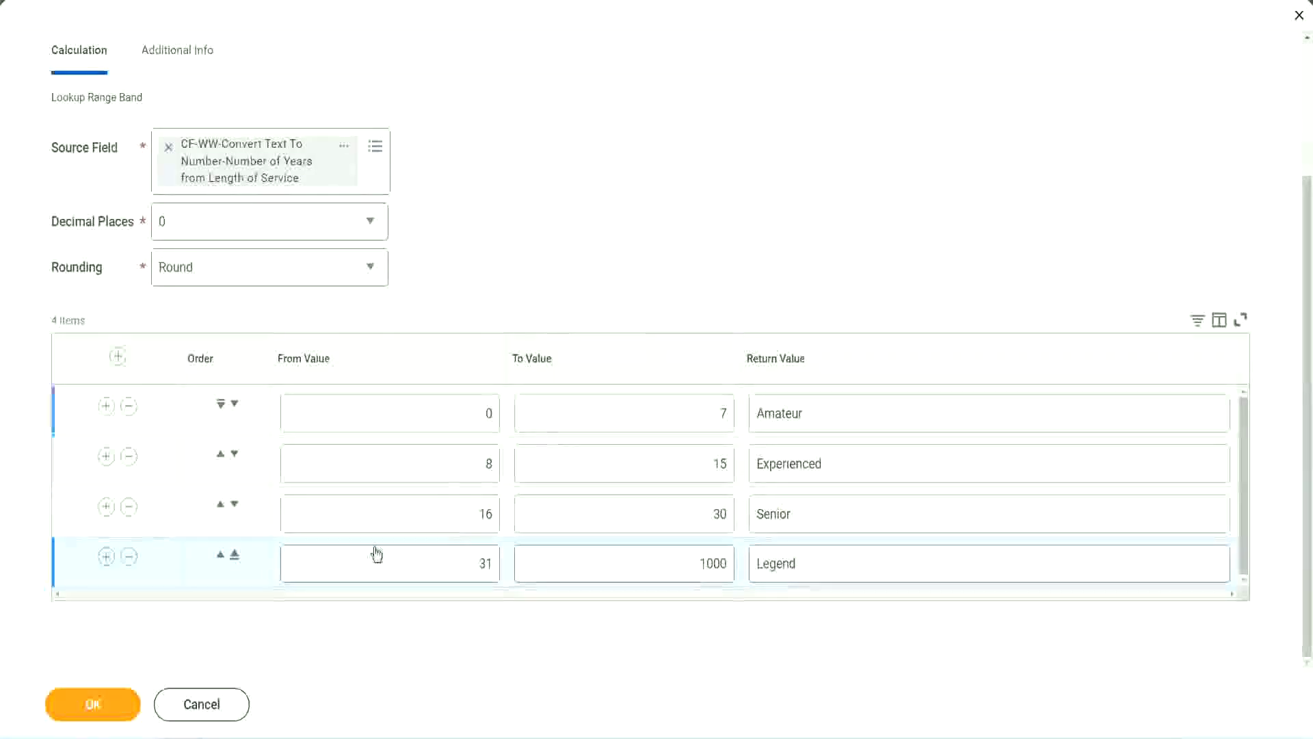
left_click(91, 702)
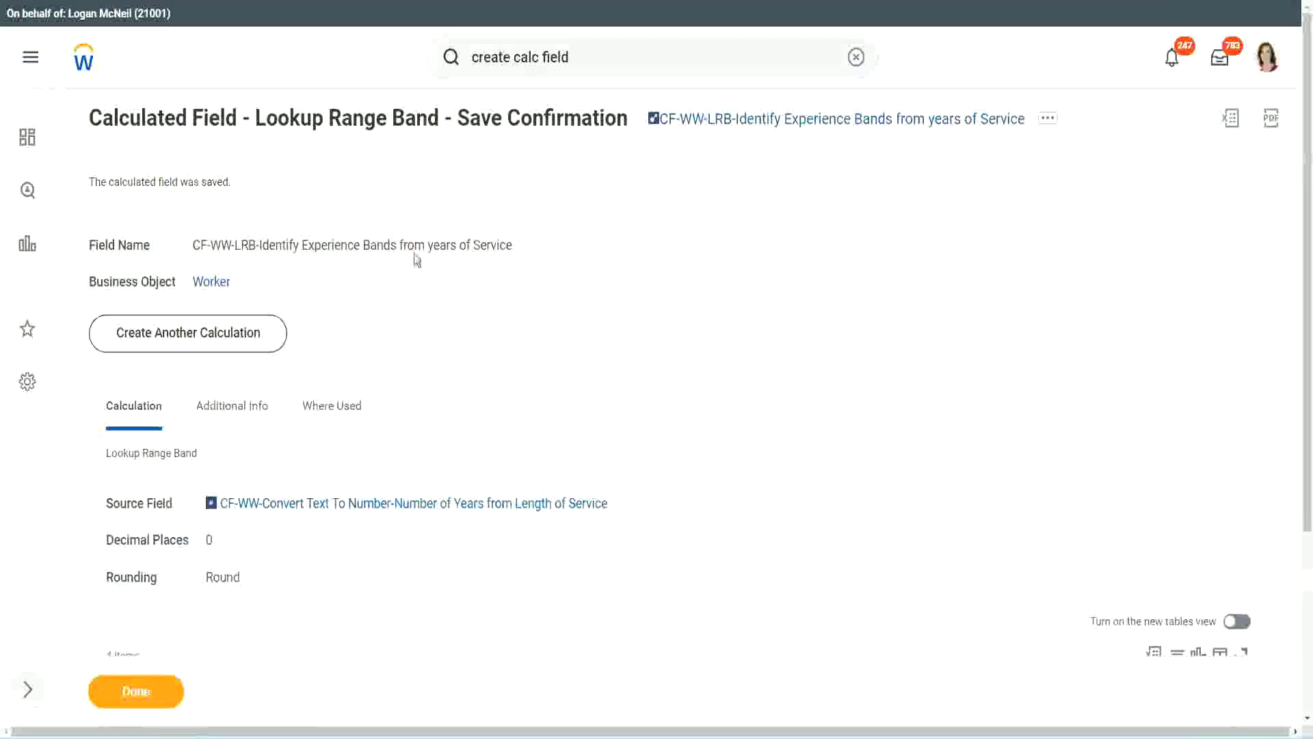
Step: Copy the saved CF-WW-LRB-Identify Experience Bands from years of Service field's name from the confirmation page
right_click(764, 125)
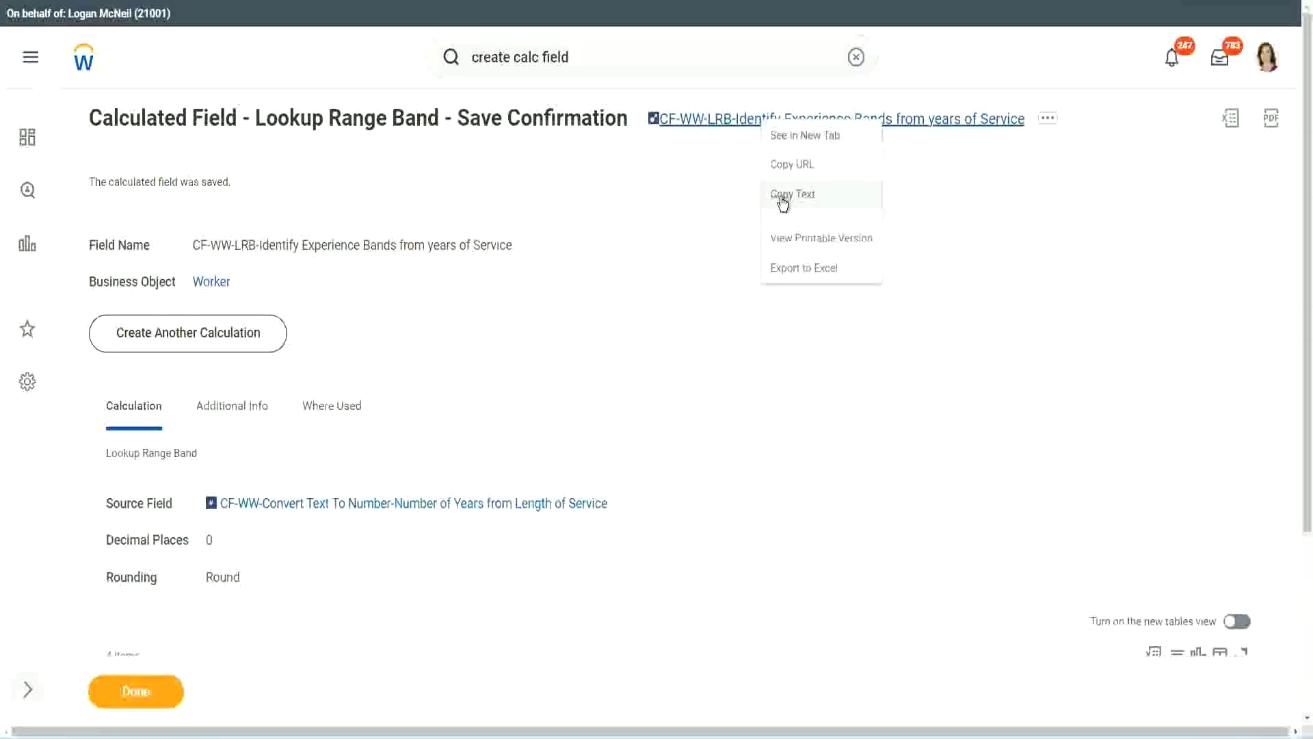
left_click(774, 202)
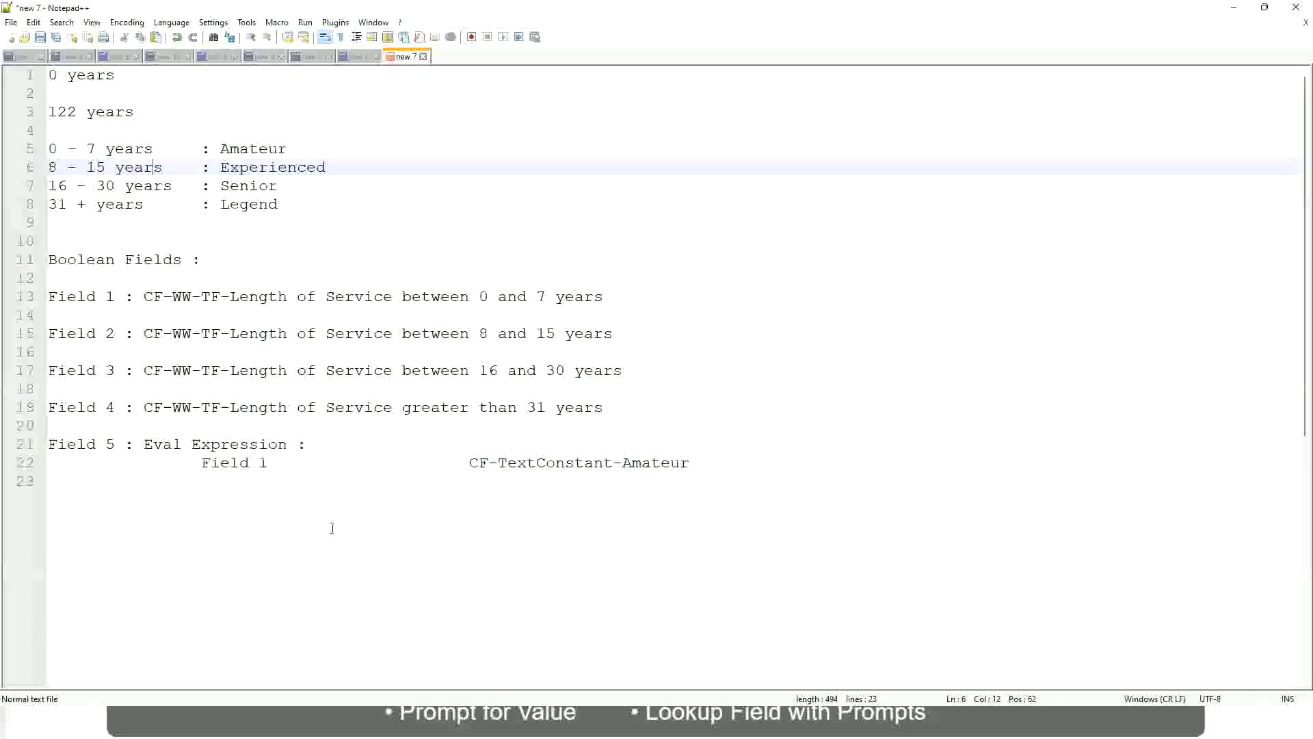
Step: Add a notes line reading 10,000 USD, tab-aligned to 1,000,000 USD
left_click(239, 482)
left_click(118, 516)
key("Return")
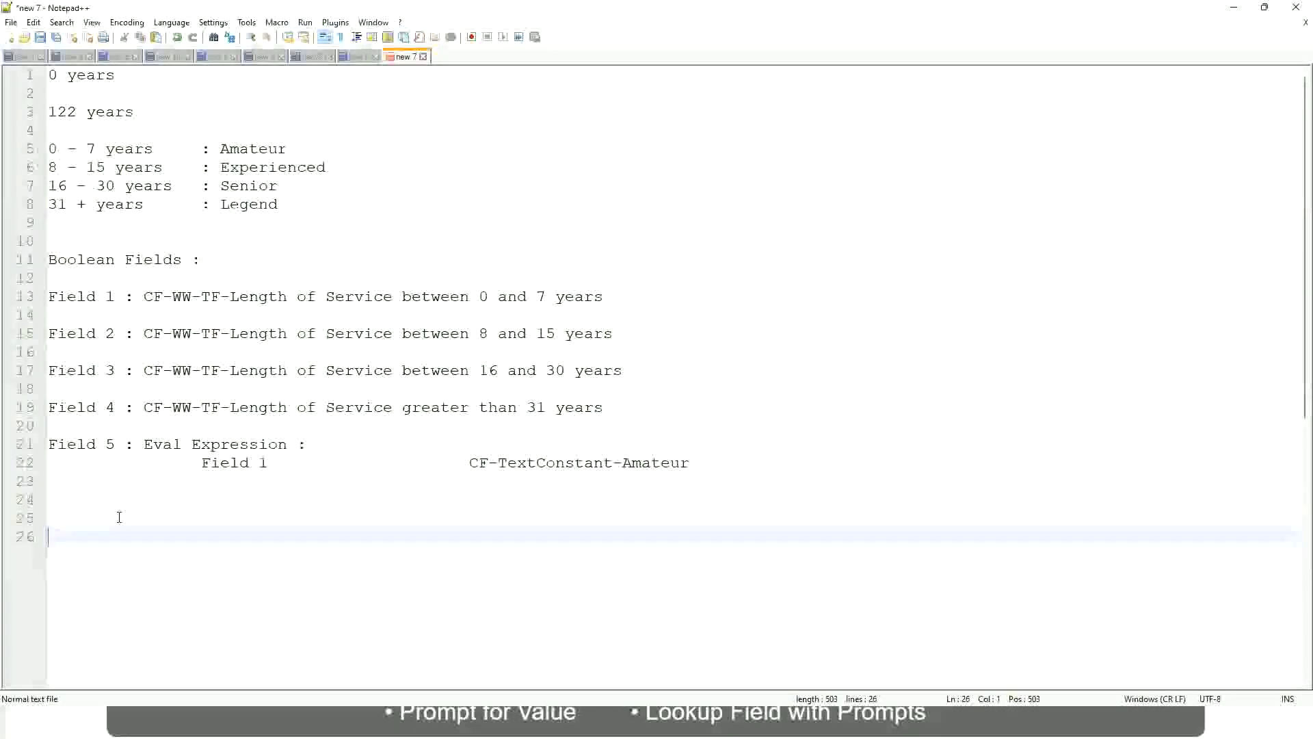
type("10,000 USD")
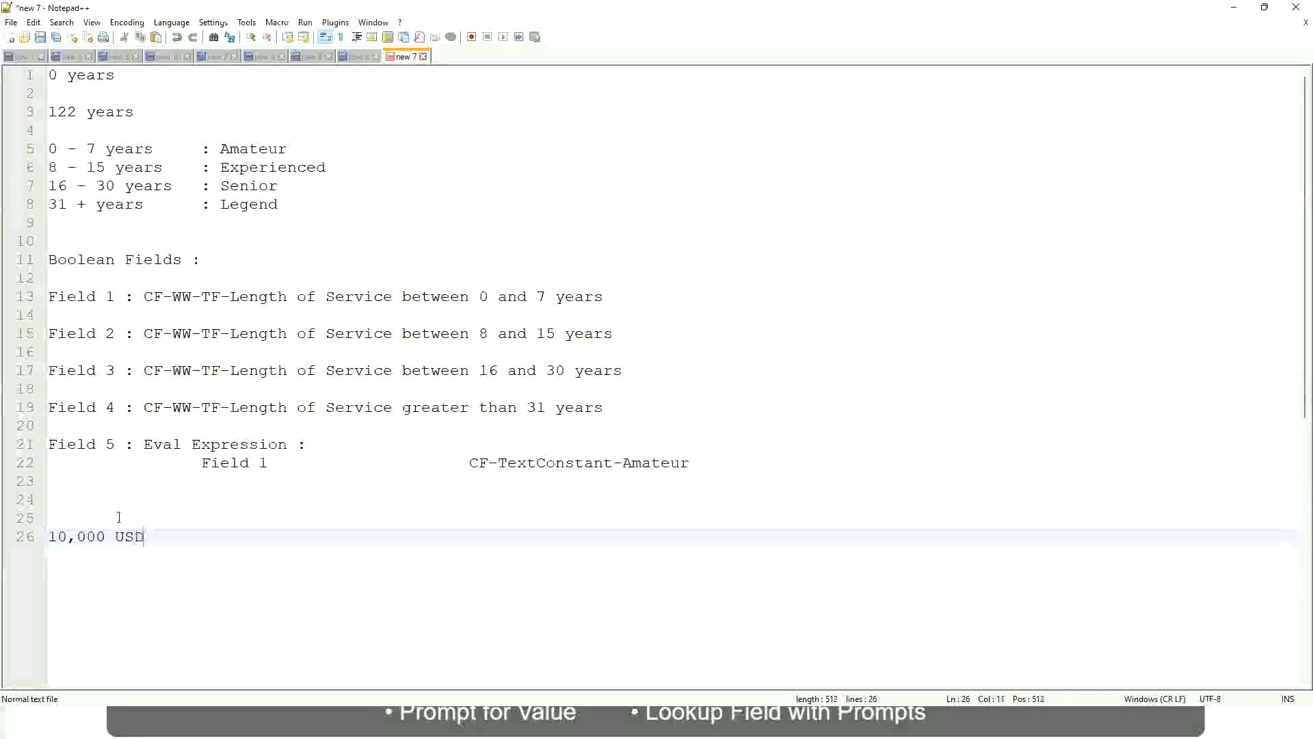
key("Tab")
key("Tab")
key("Tab")
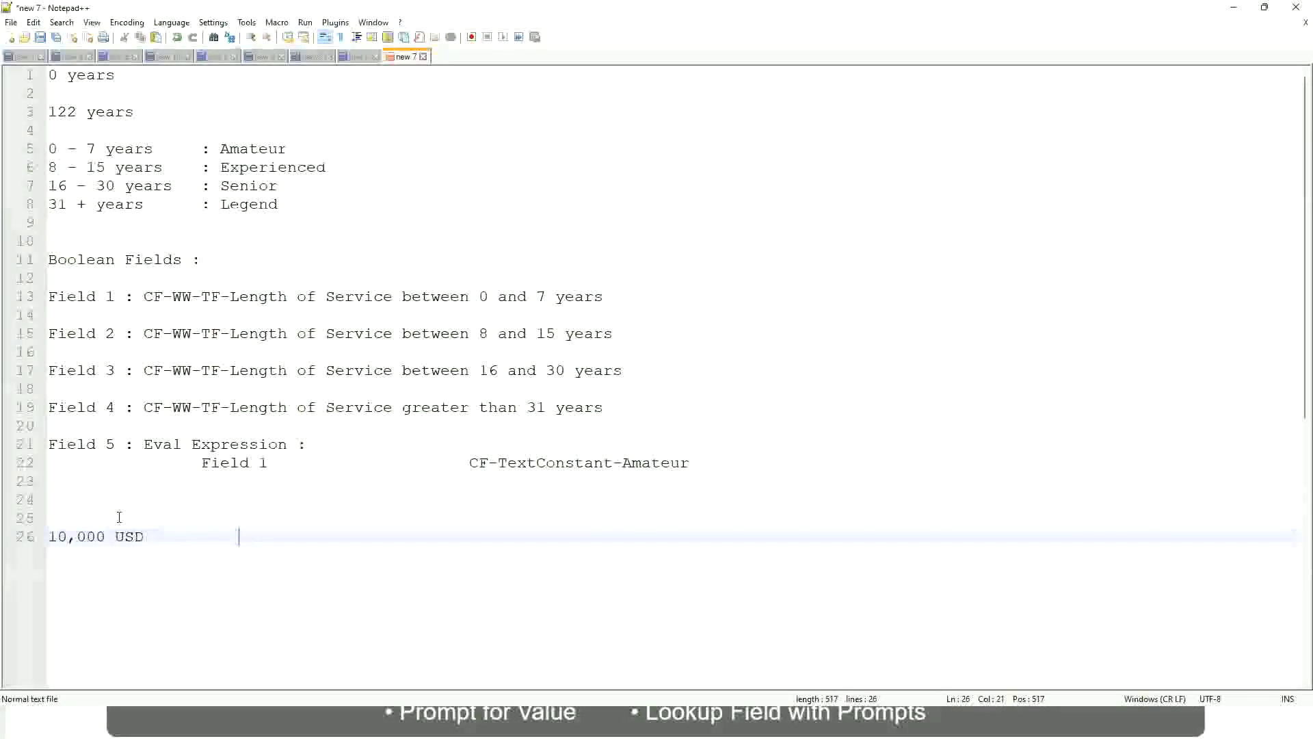
key("Tab")
key("Tab")
type("1,000,000")
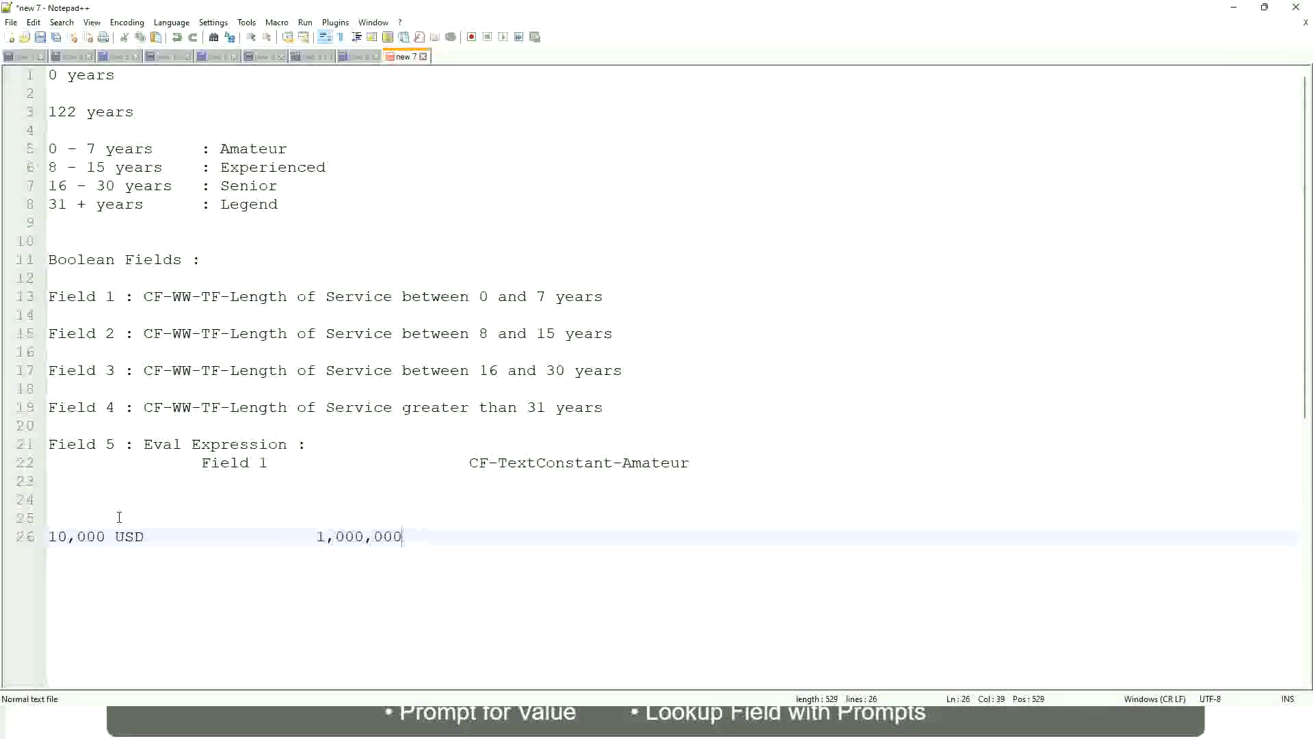
key("Left")
key("Left")
key("Left")
key("Left")
key("Left")
key("Left")
key("Left")
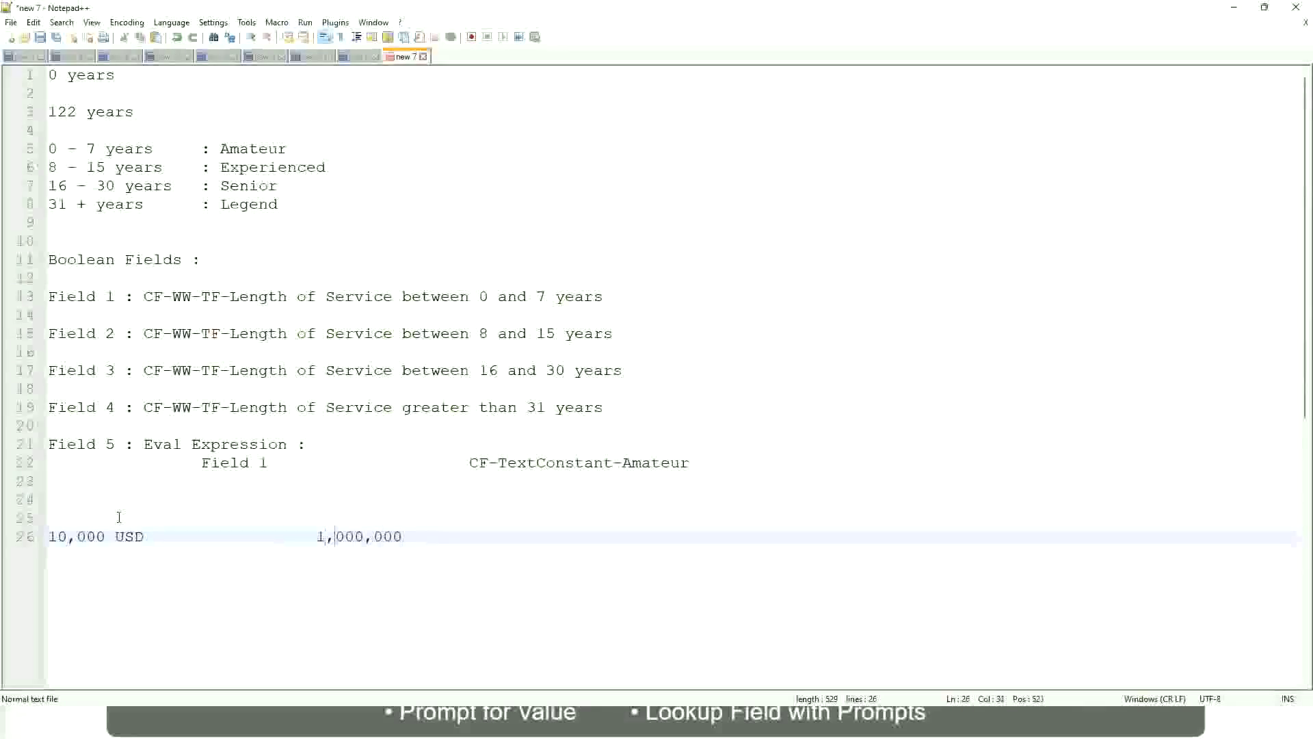
key("Right")
key("Right")
key("Right")
key("Right")
key("End")
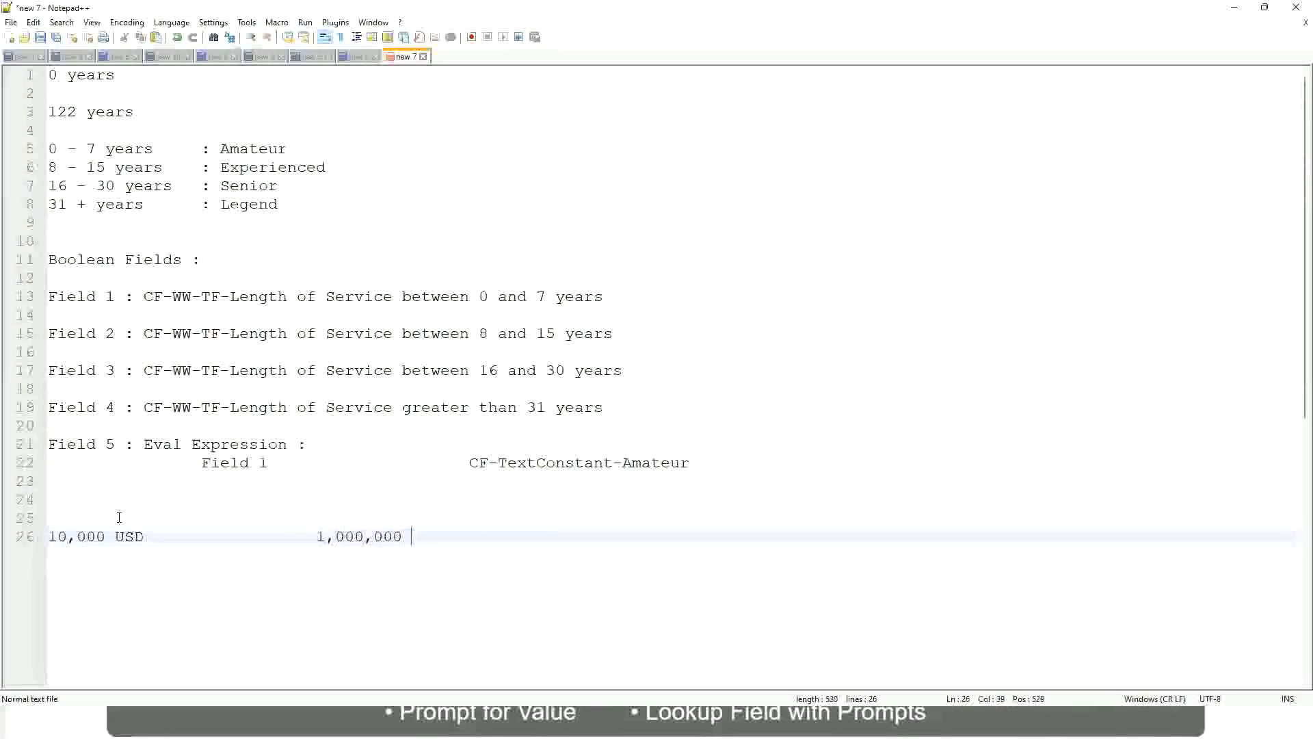
type("USD")
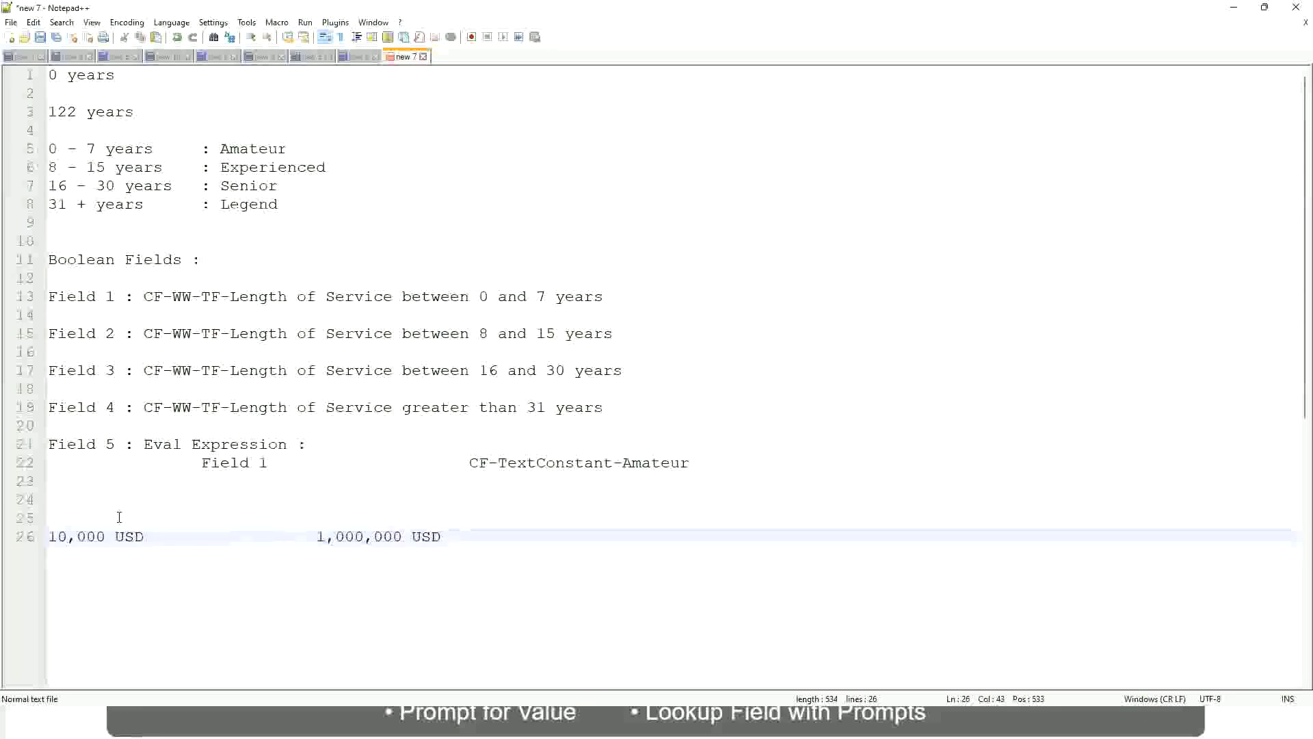
key("Return")
key("Return")
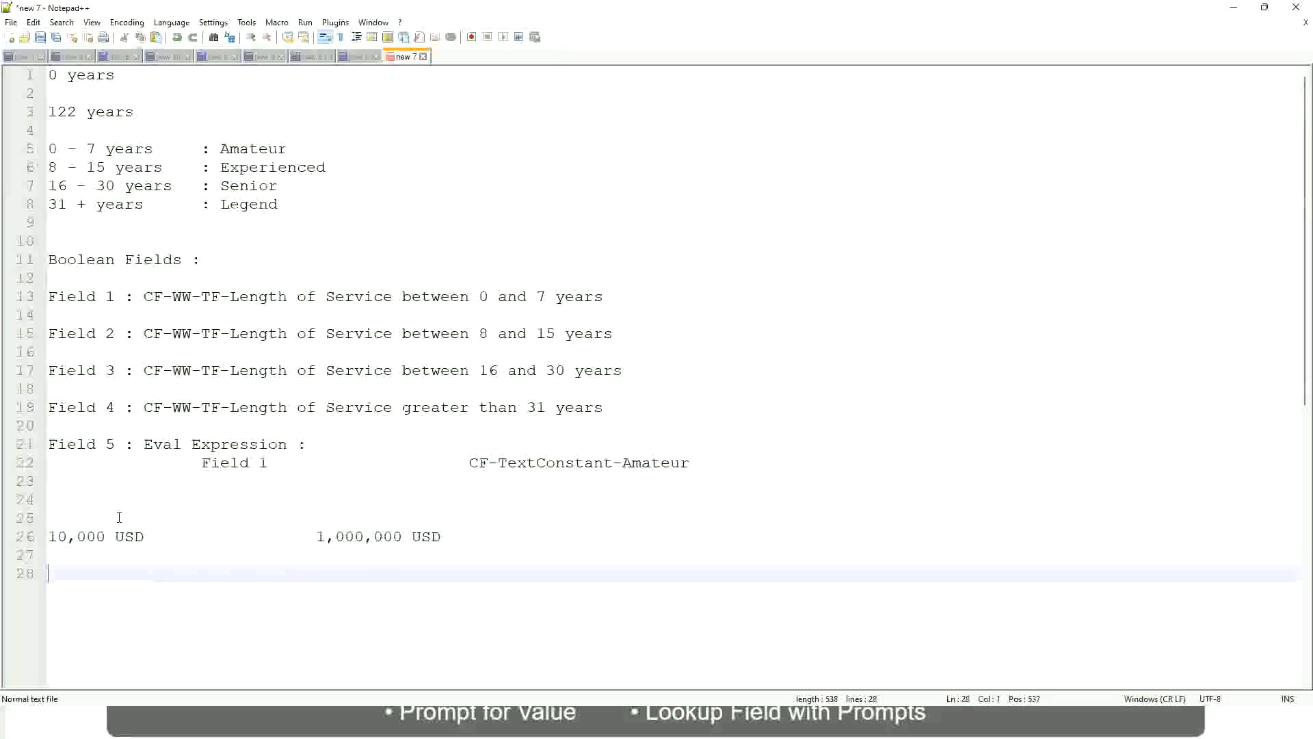
Step: Type the band lines '10 - 50,000 : Low', '50,001 - 150,000 : Medium' and '> 150,000 : High', tab-aligned
type("10 - 50,000")
key("Tab")
key("Tab")
key("Tab")
key("Tab")
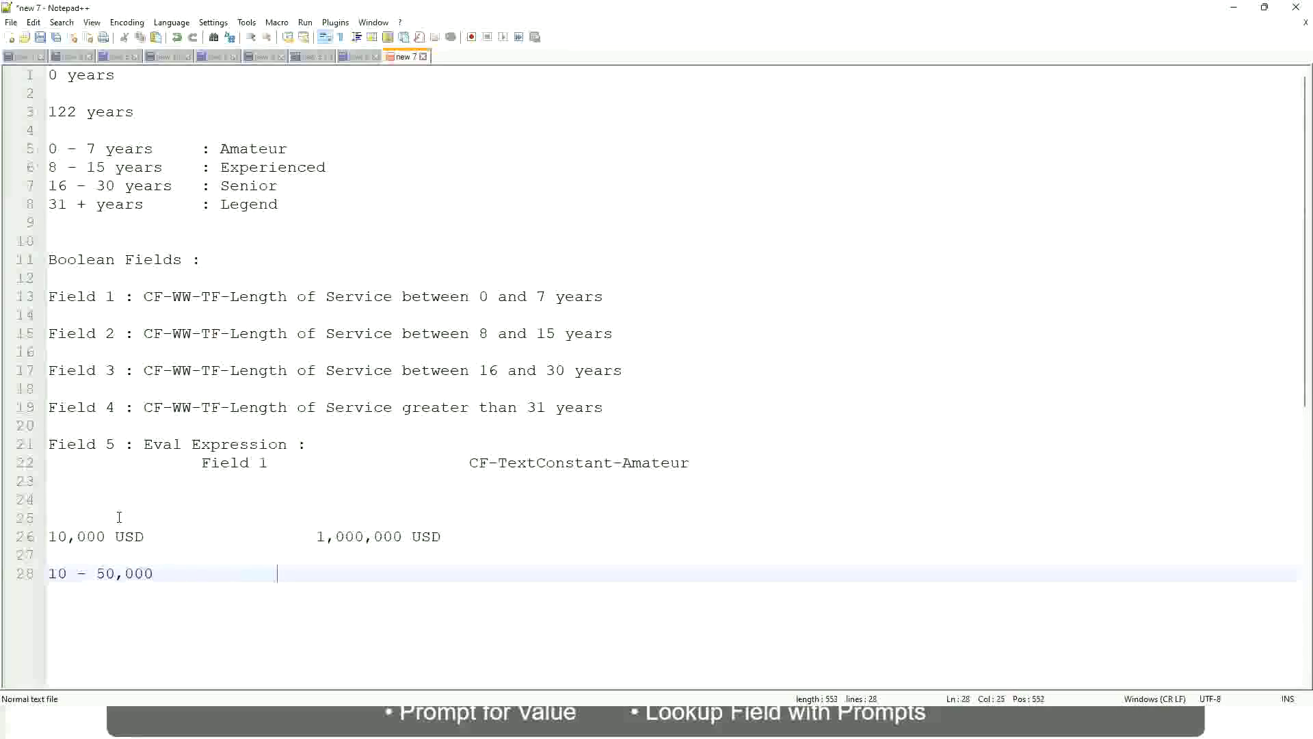
type(": Low")
key("Return")
key("Return")
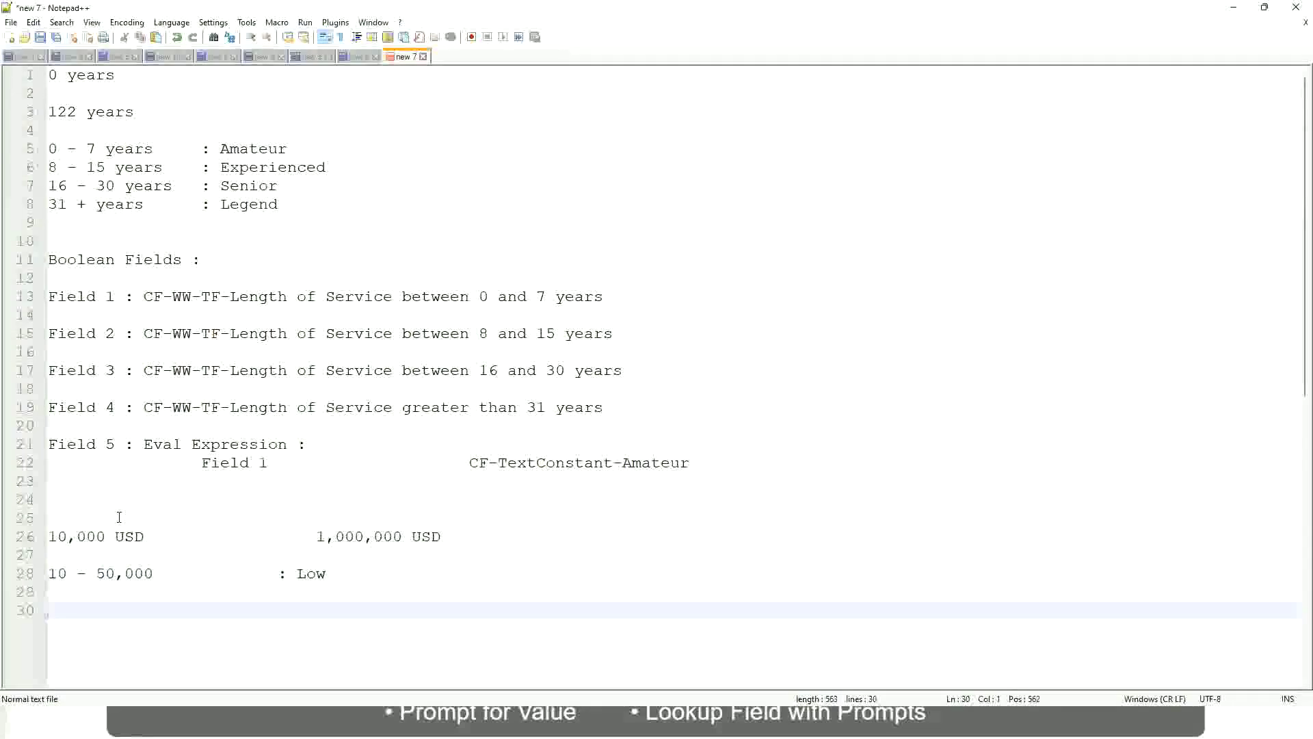
key("Up")
type("50,001 ")
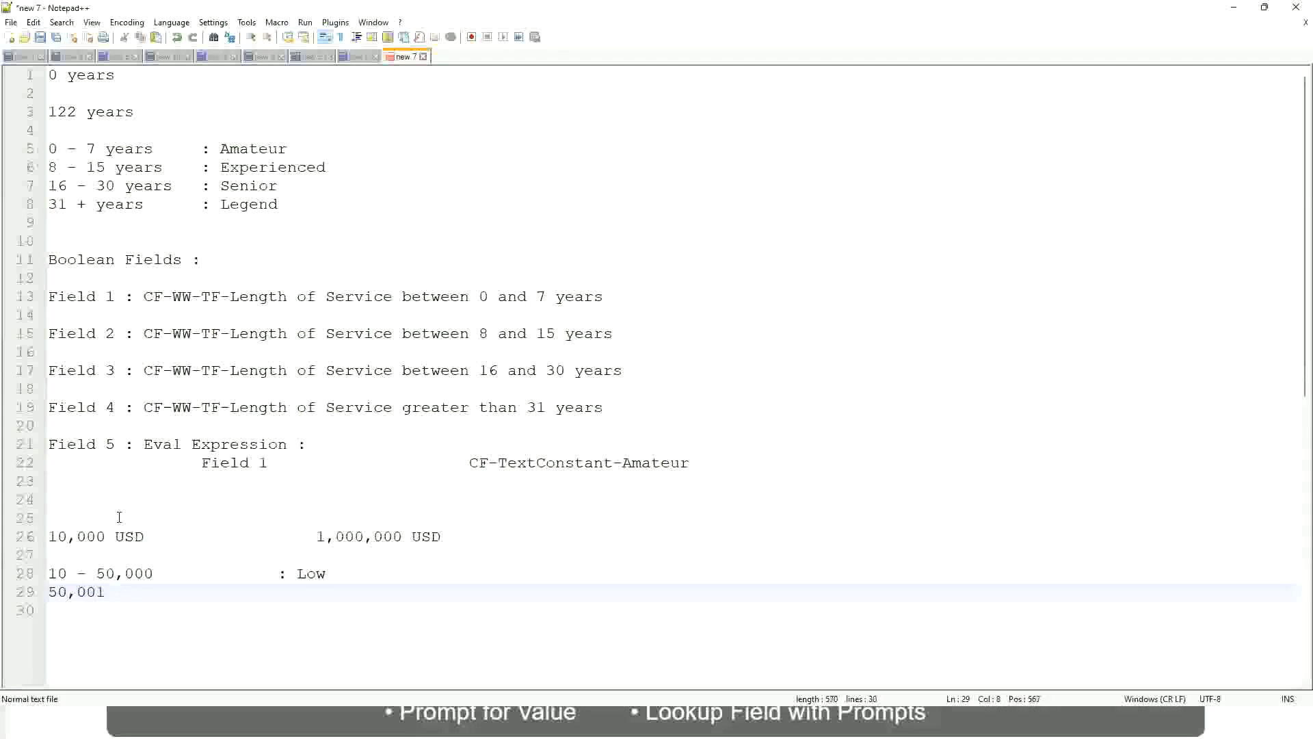
type("- 150")
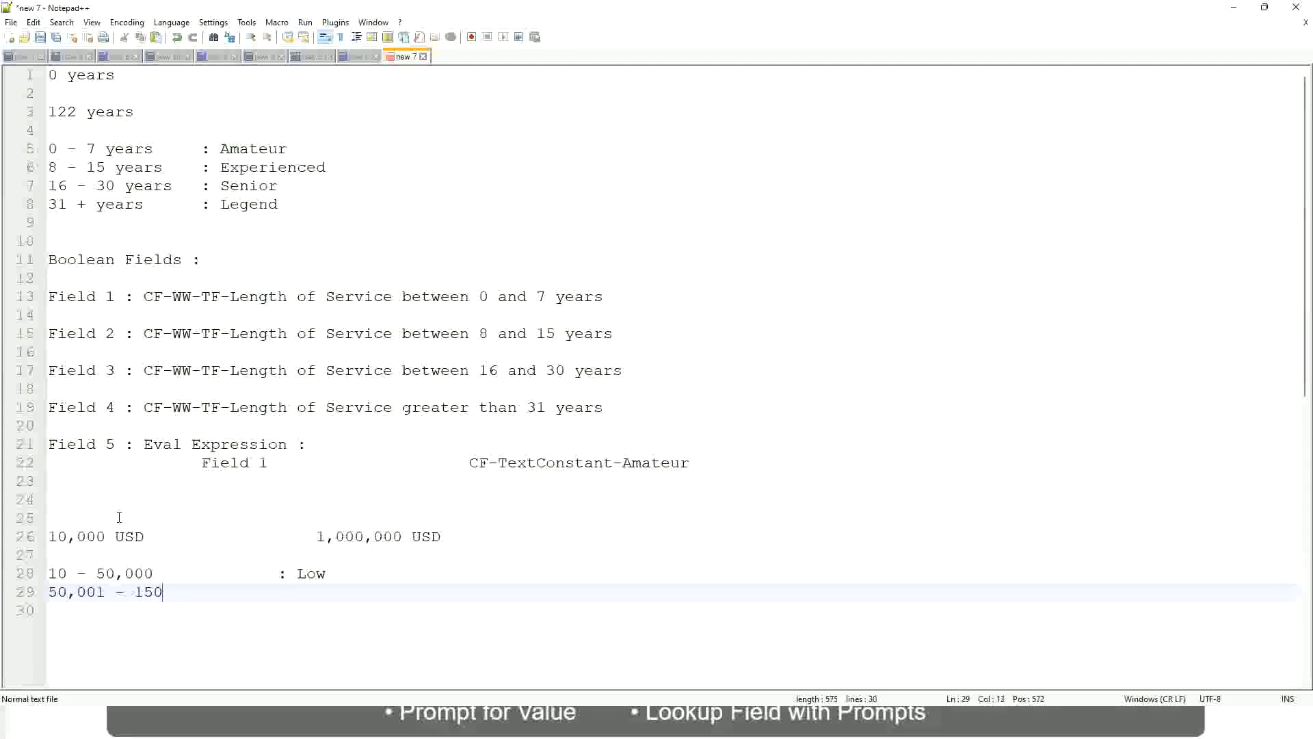
type(",000")
key("Tab")
key("Tab")
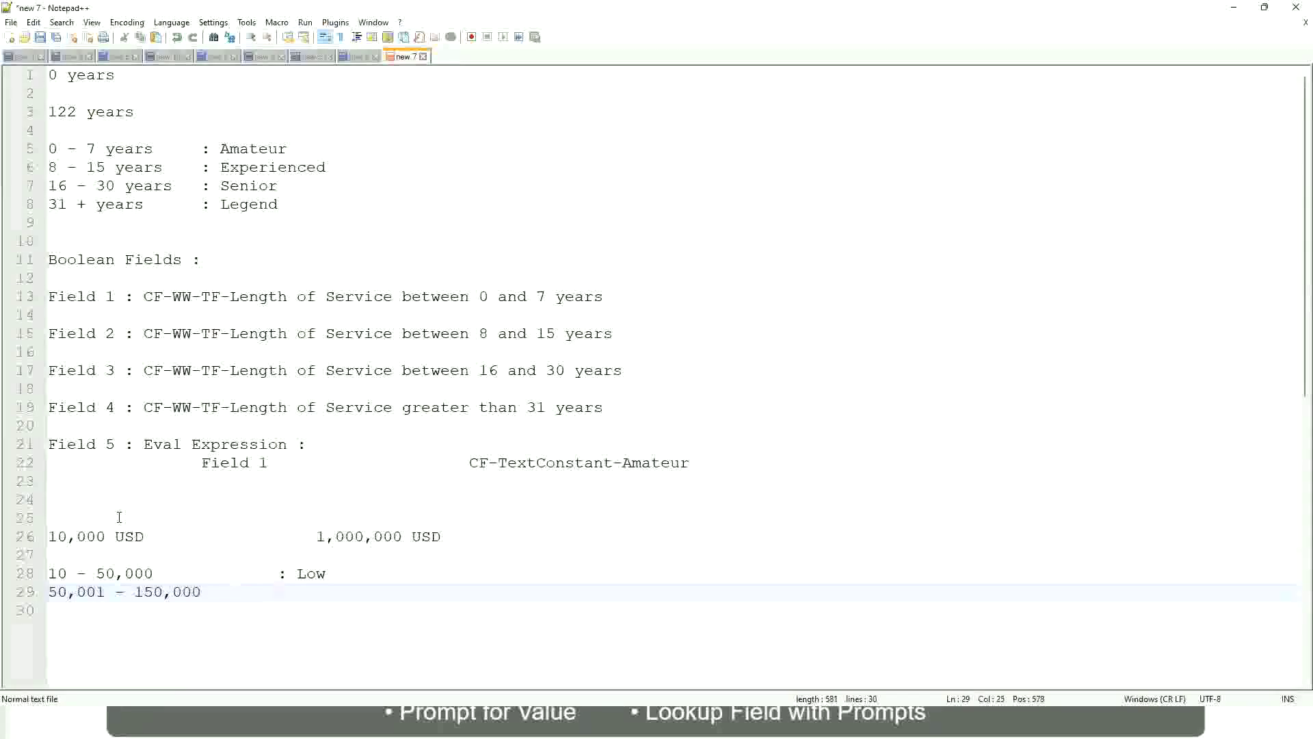
type(": Medium")
key("Return")
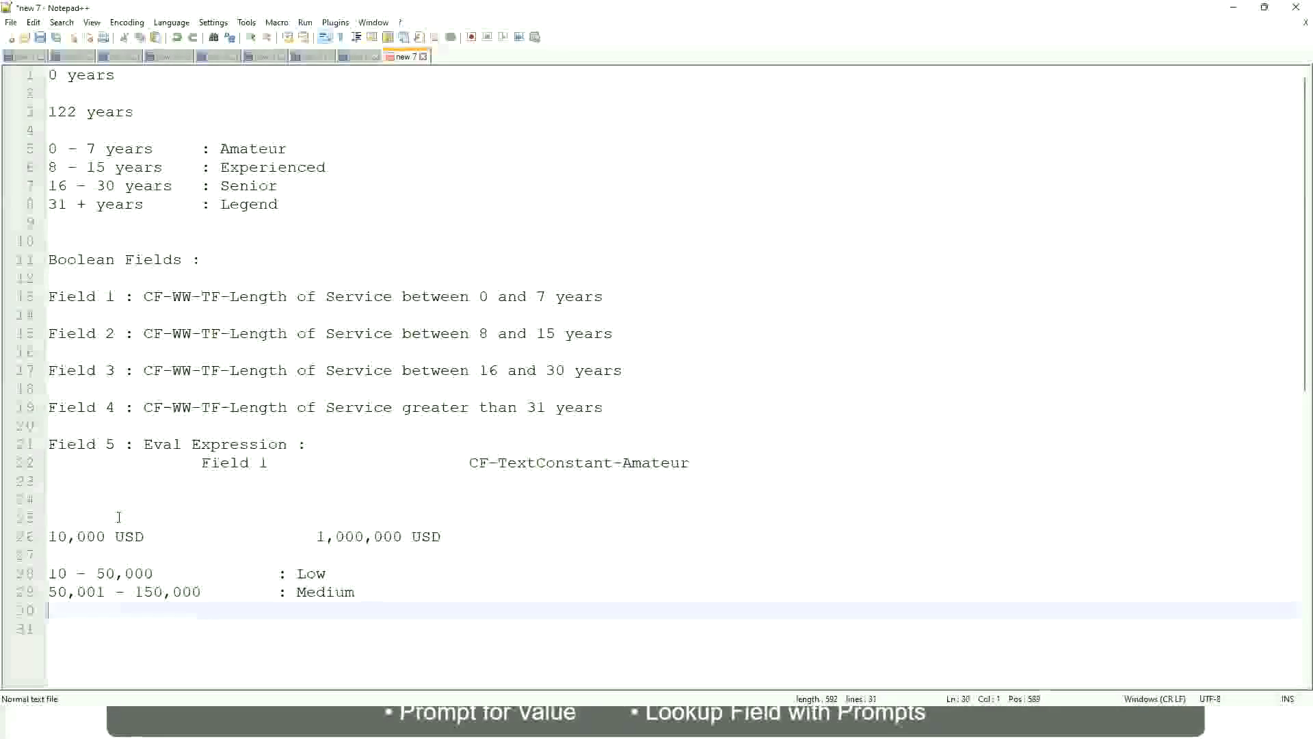
type("> 1")
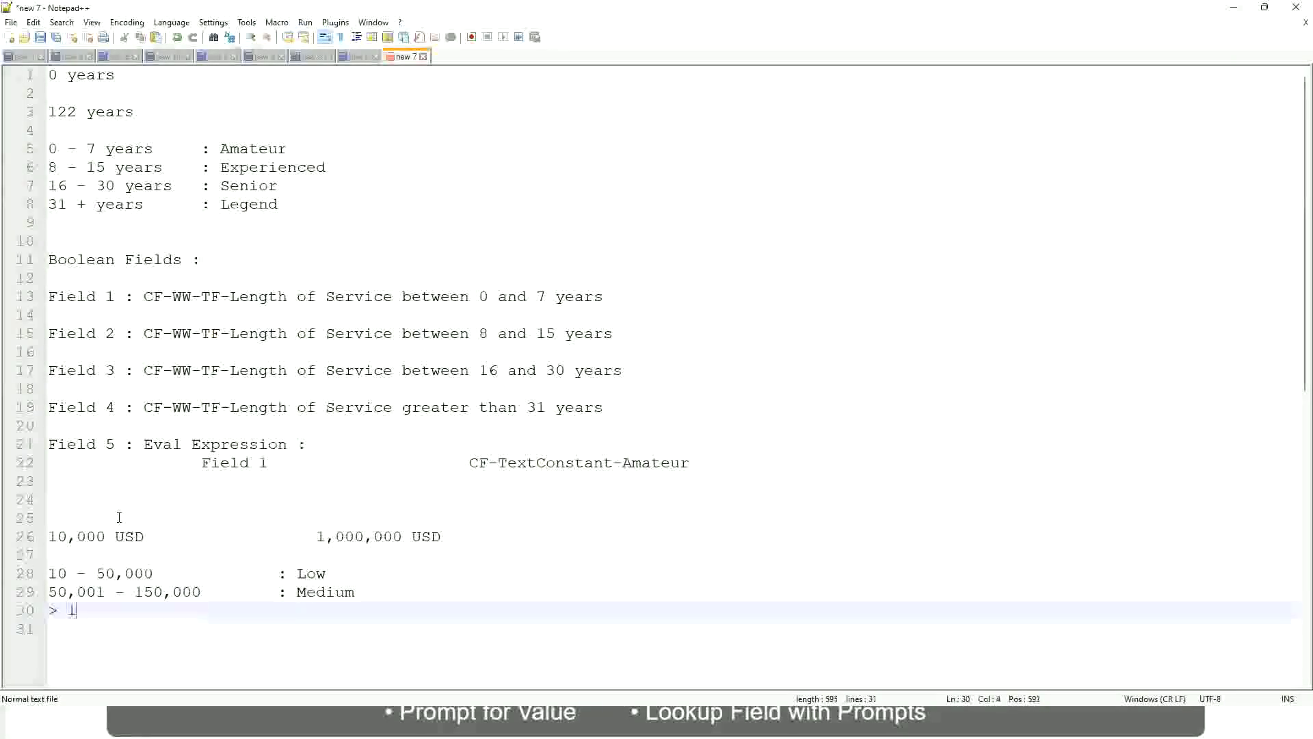
type("50,000")
key("Tab")
key("Tab")
key("Tab")
key("Tab")
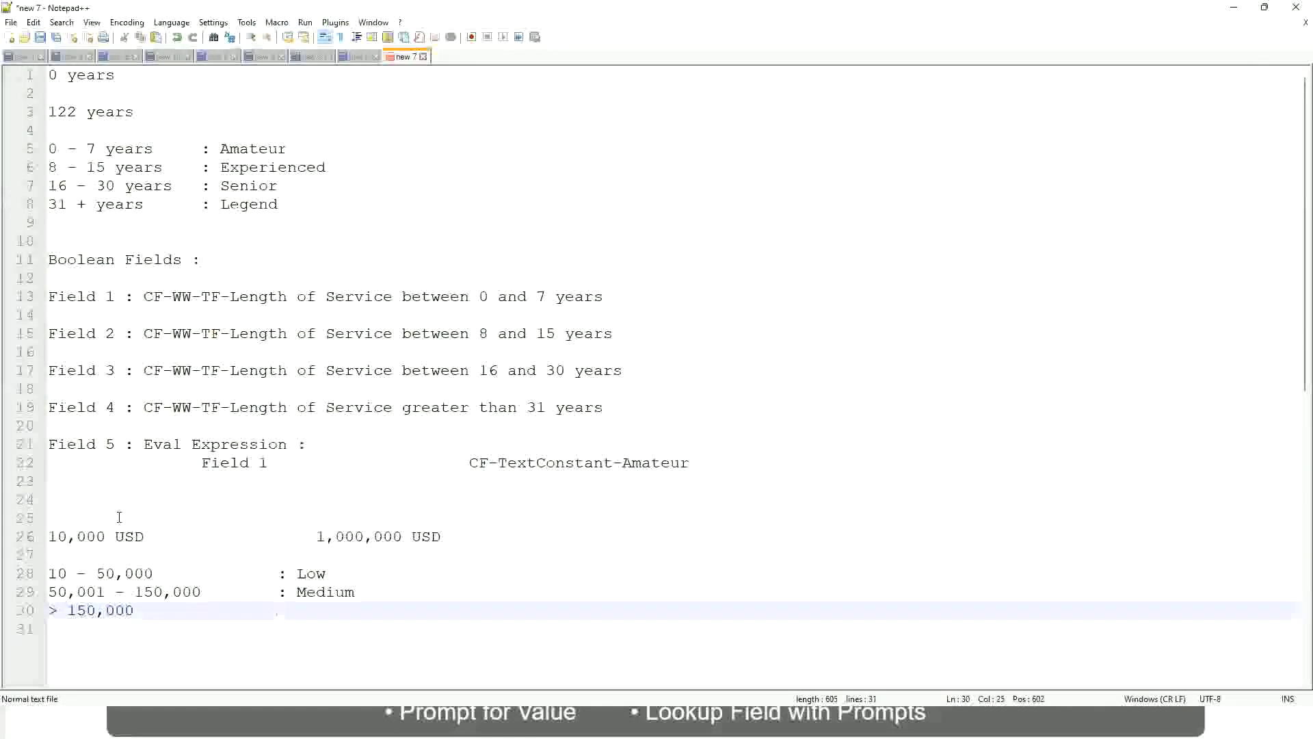
type(": High")
Step: Bookmark the 10,000 USD to 1,000,000 USD range line in the margin
left_click(41, 536)
left_click(58, 536)
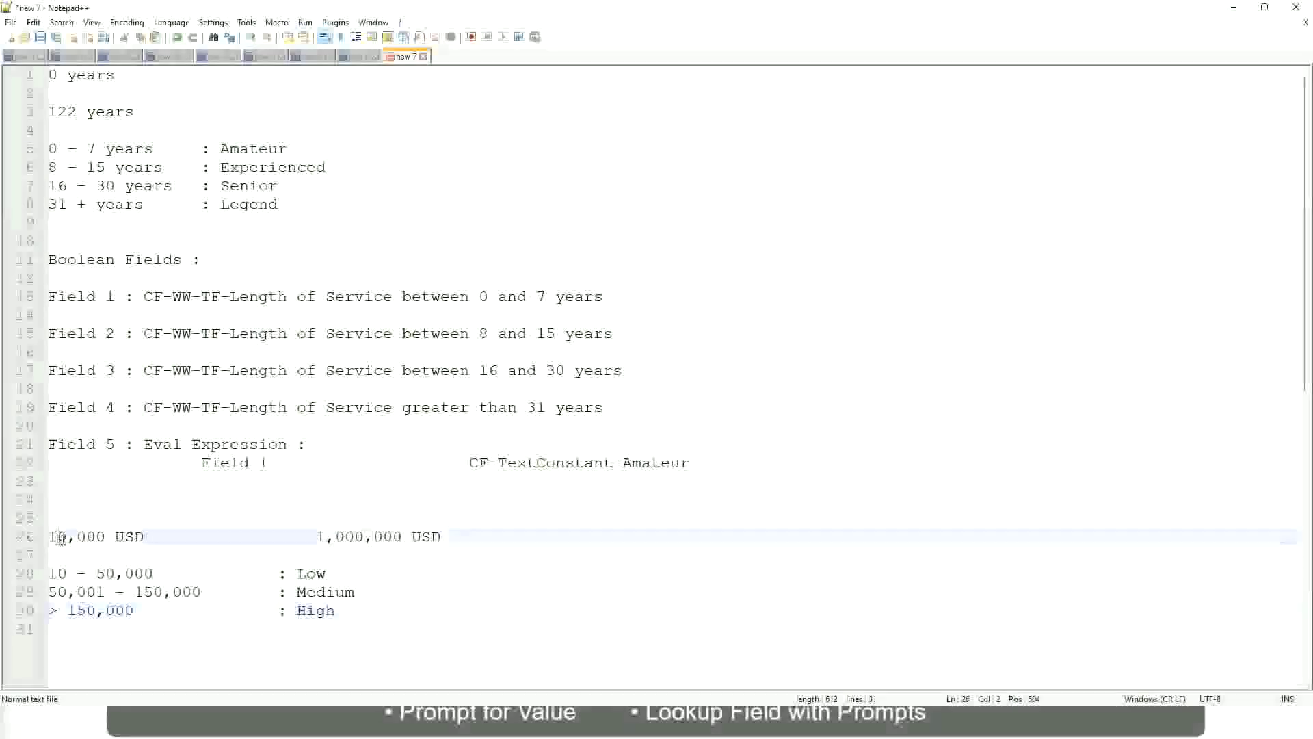
double_click(392, 536)
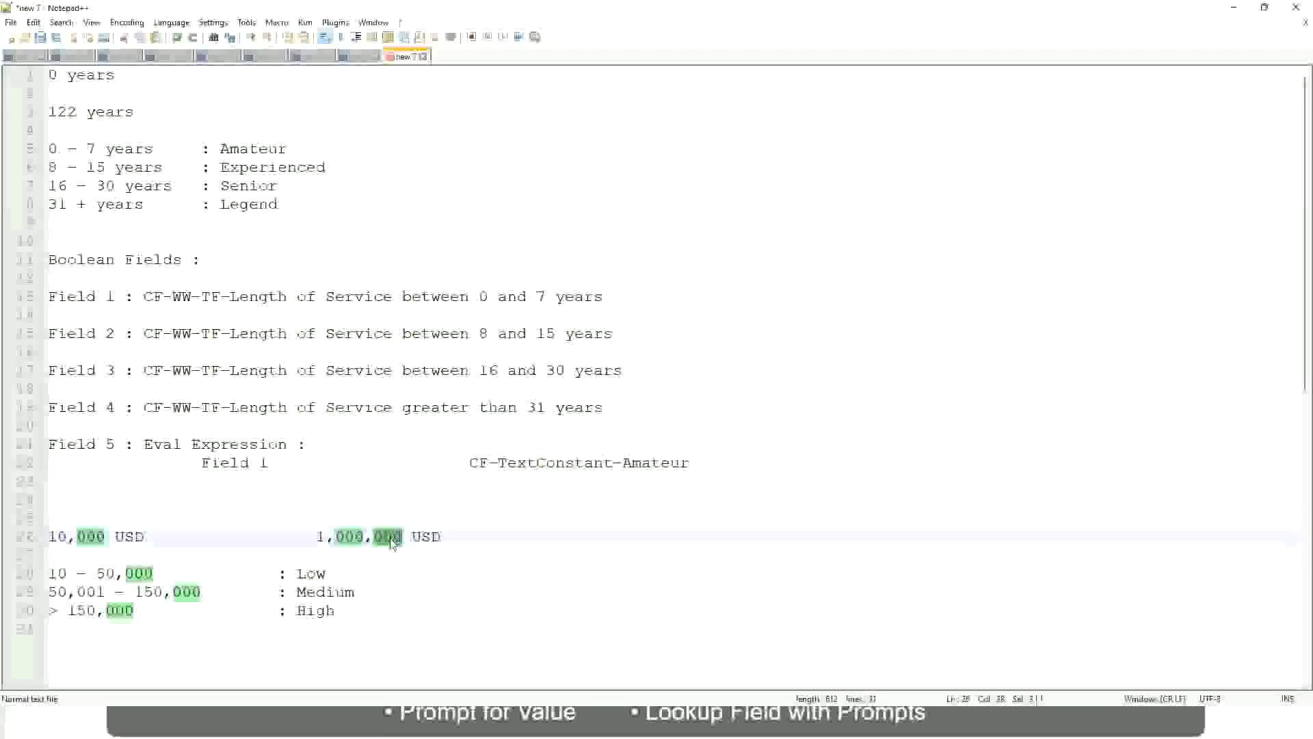
left_click(239, 591)
left_click(41, 536)
left_click(404, 537)
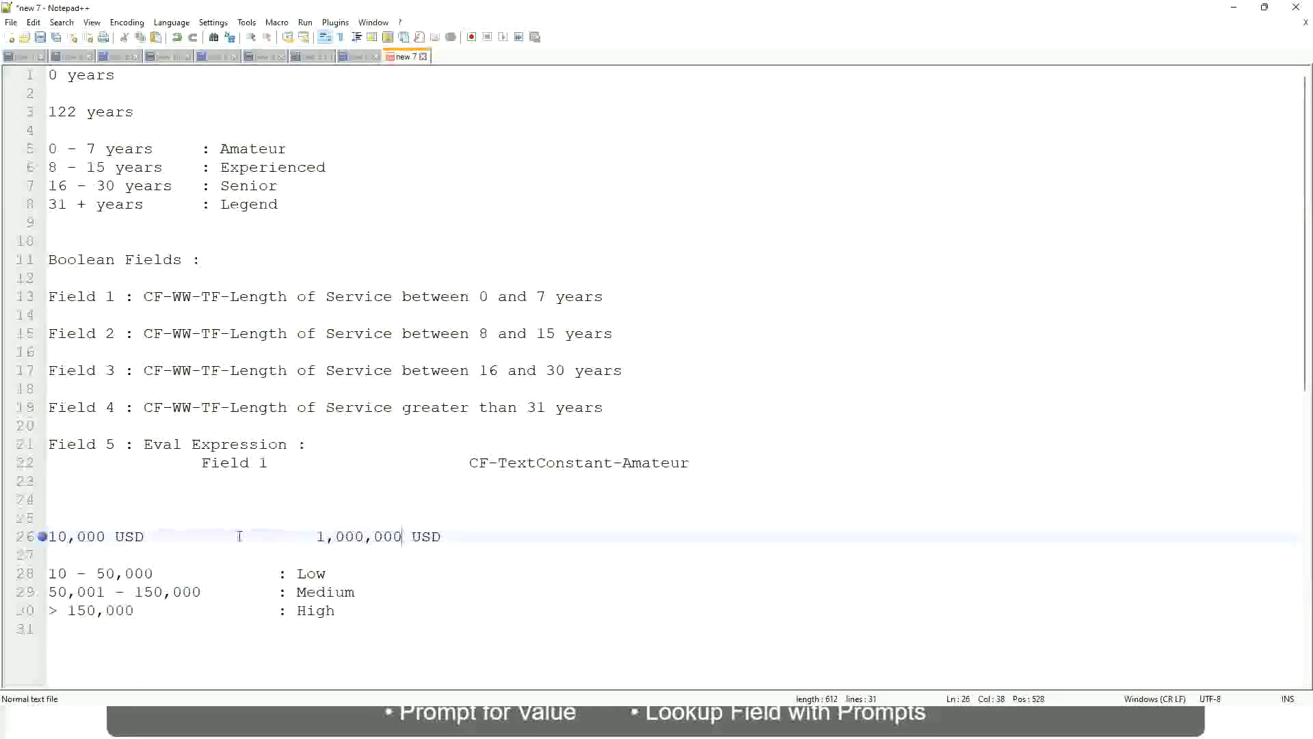
Step: Walk through the Low, Medium and High salary band lines
left_click(316, 573)
left_click(316, 597)
left_click(316, 610)
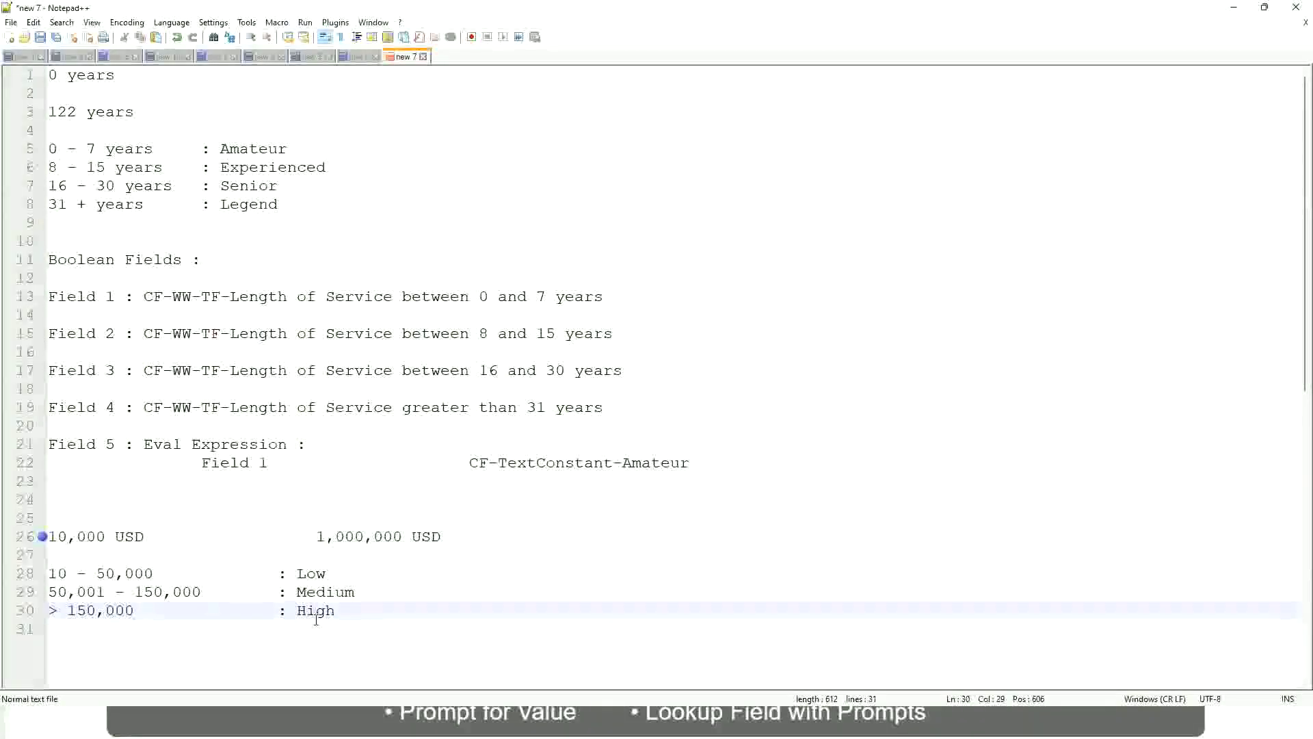
left_click(168, 553)
left_click(318, 626)
left_click(336, 607)
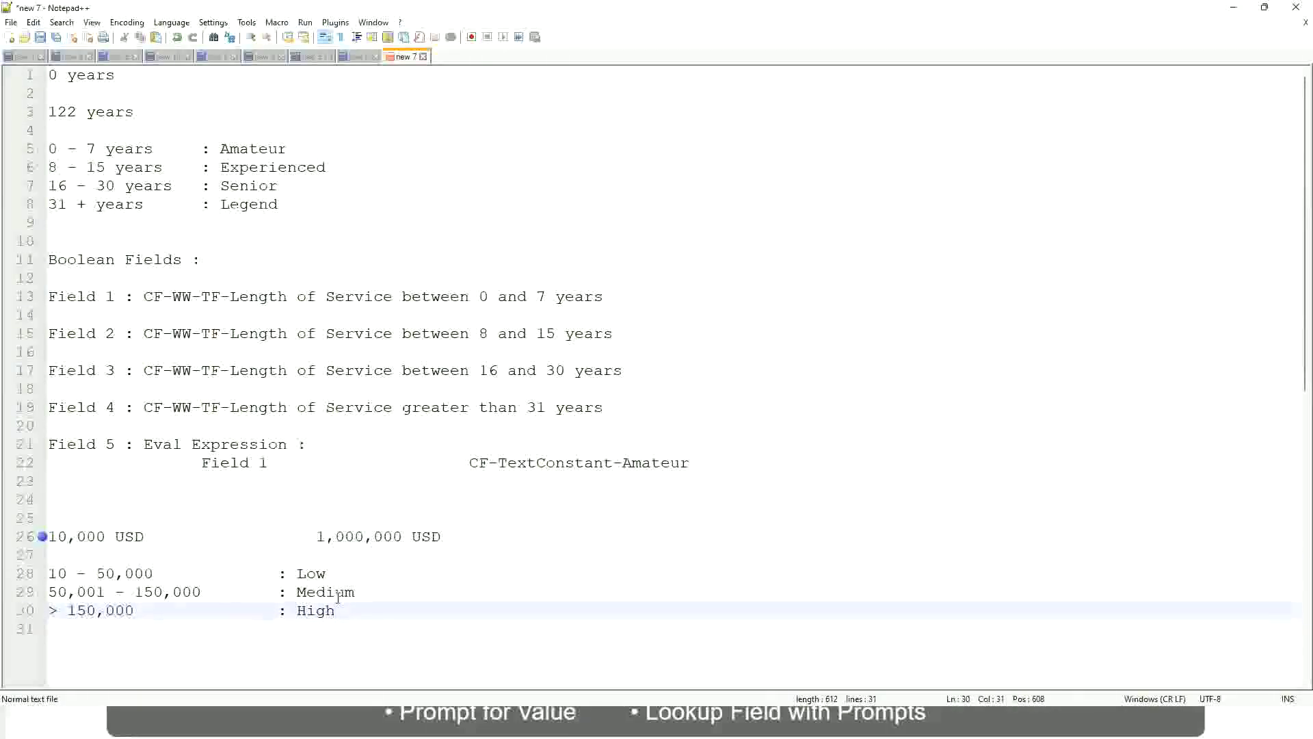